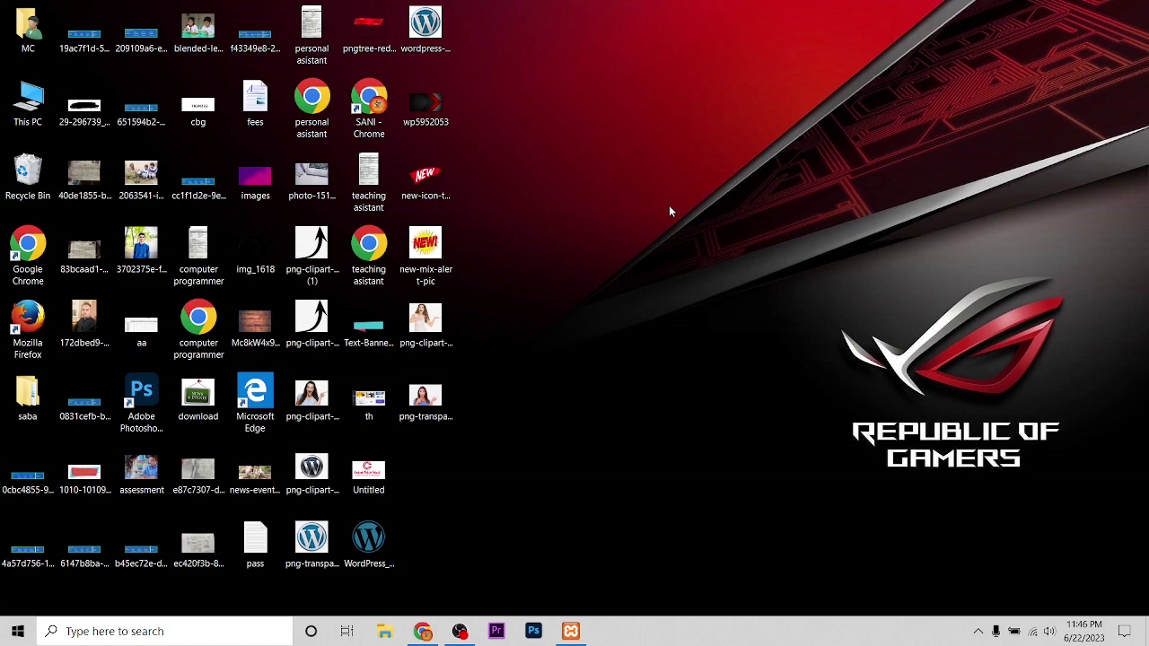
# - Switch to Chrome and open the list of installed plugins in the CENTRAL PUBLIC SCHOOL WordPress admin
pyautogui.click(571, 631)
pyautogui.click(414, 11)
pyautogui.click(422, 631)
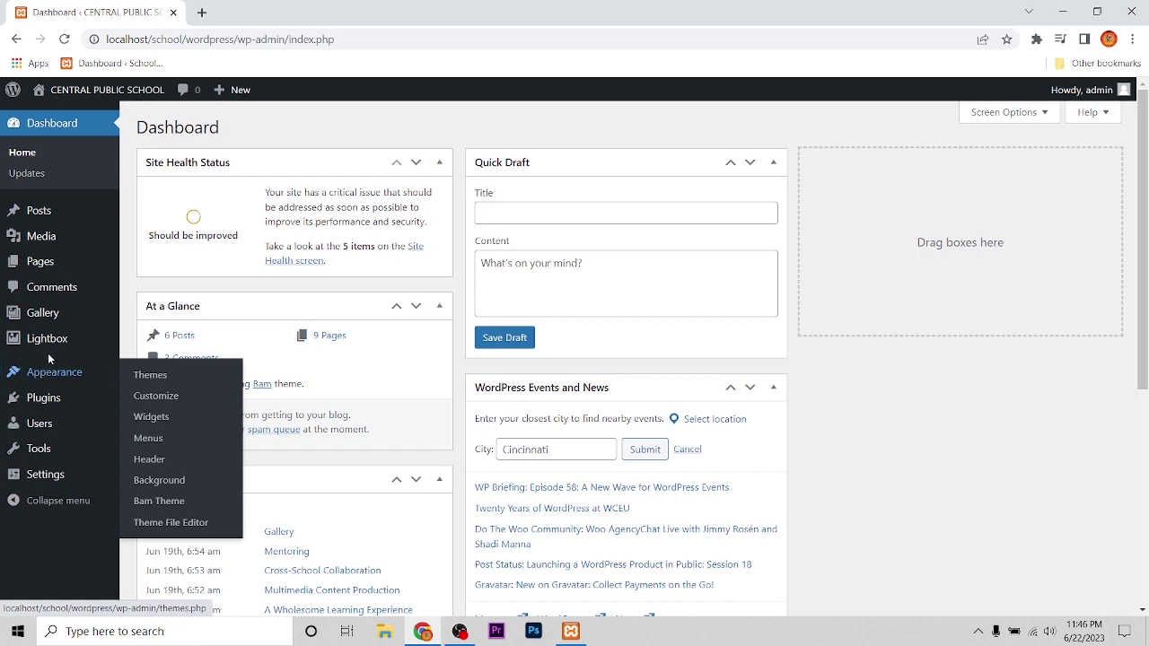
pyautogui.moveTo(47, 324)
pyautogui.click(48, 402)
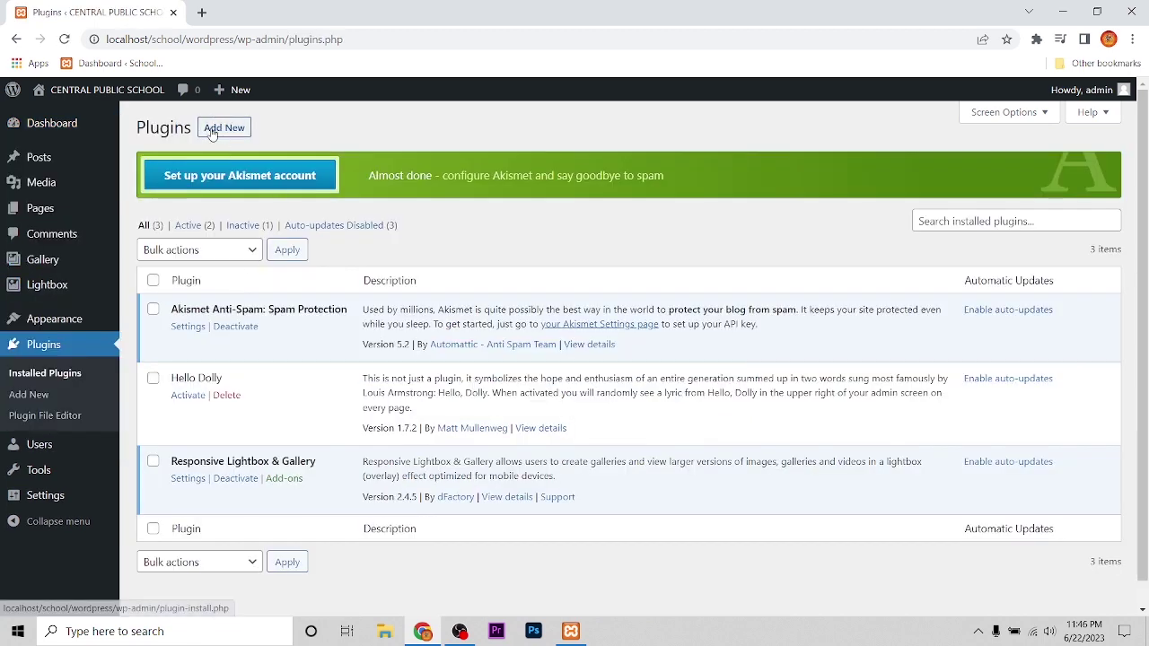
# - Search the plugin directory for "smart slider" and install and activate Smart Slider 3
pyautogui.click(216, 130)
pyautogui.click(929, 169)
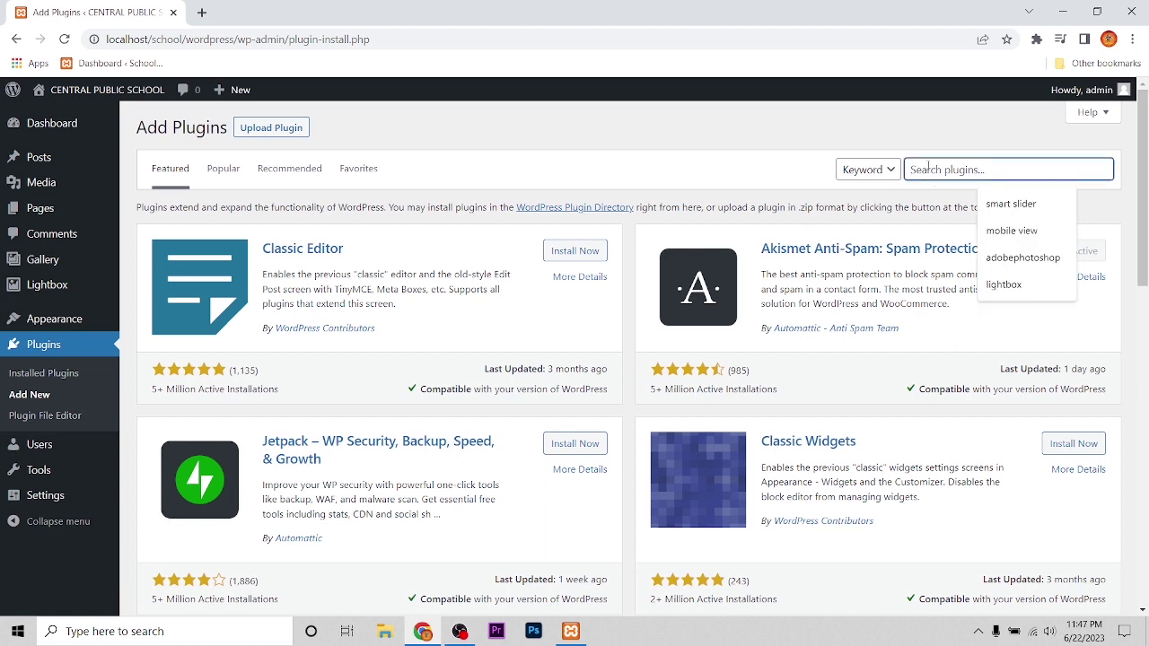
pyautogui.click(1006, 205)
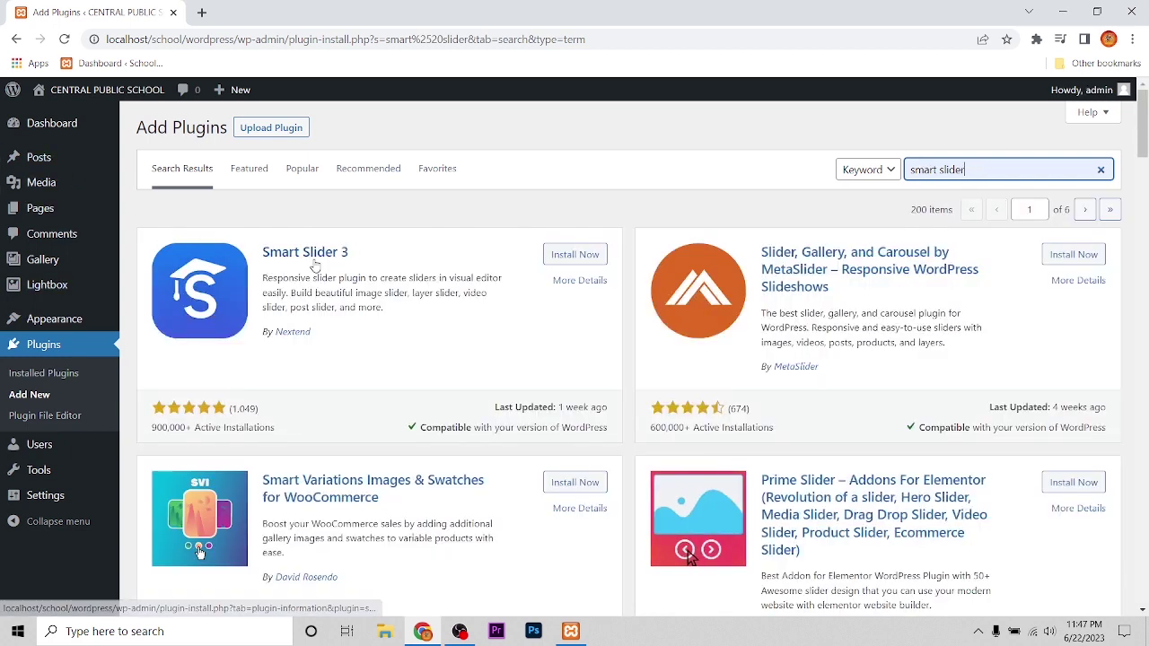
pyautogui.click(578, 257)
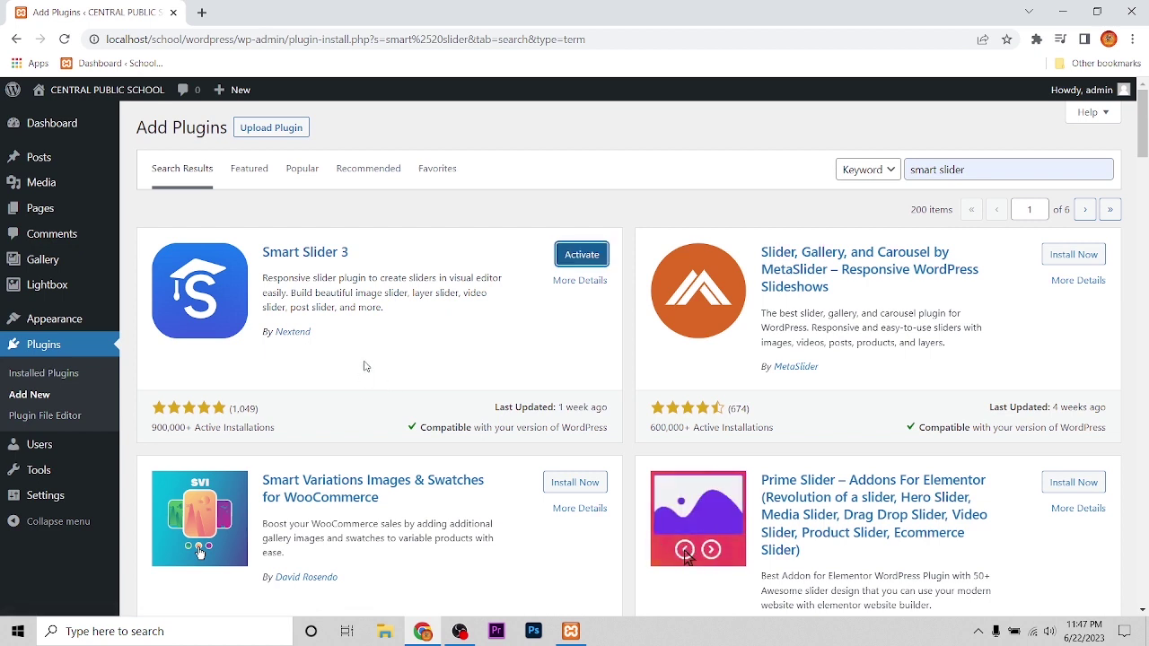
pyautogui.click(570, 261)
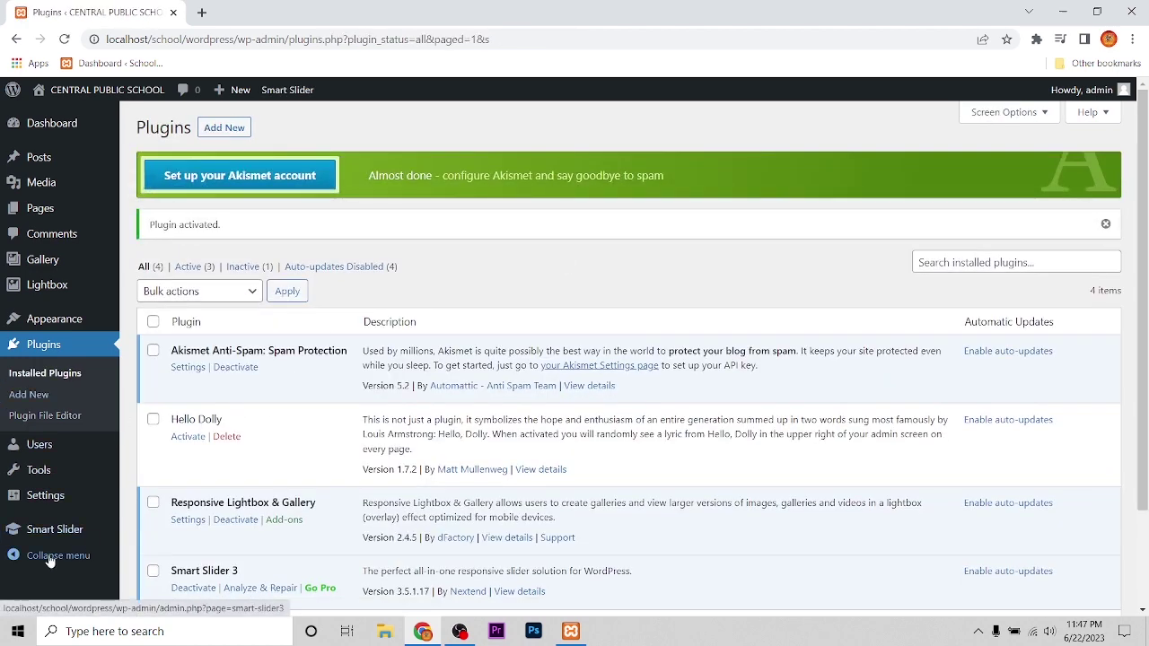
# - Create a new Smart Slider project from scratch as a Simple slider, keeping the default name, 1200 × 600 px size and Full width layout
pyautogui.moveTo(57, 537)
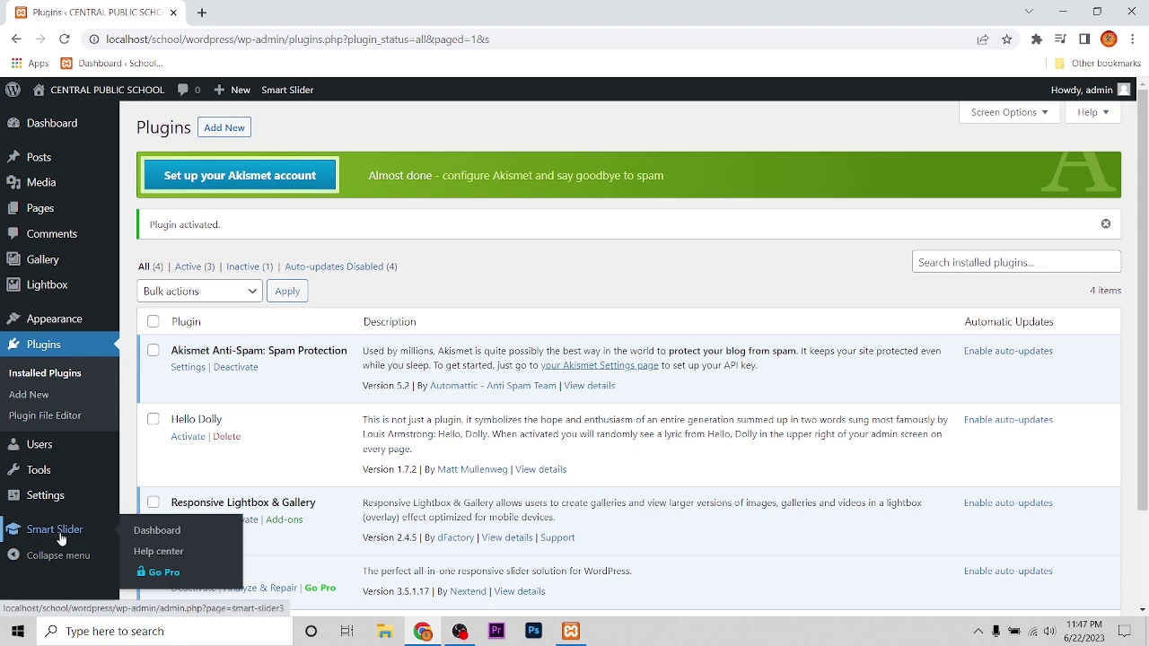
pyautogui.click(60, 538)
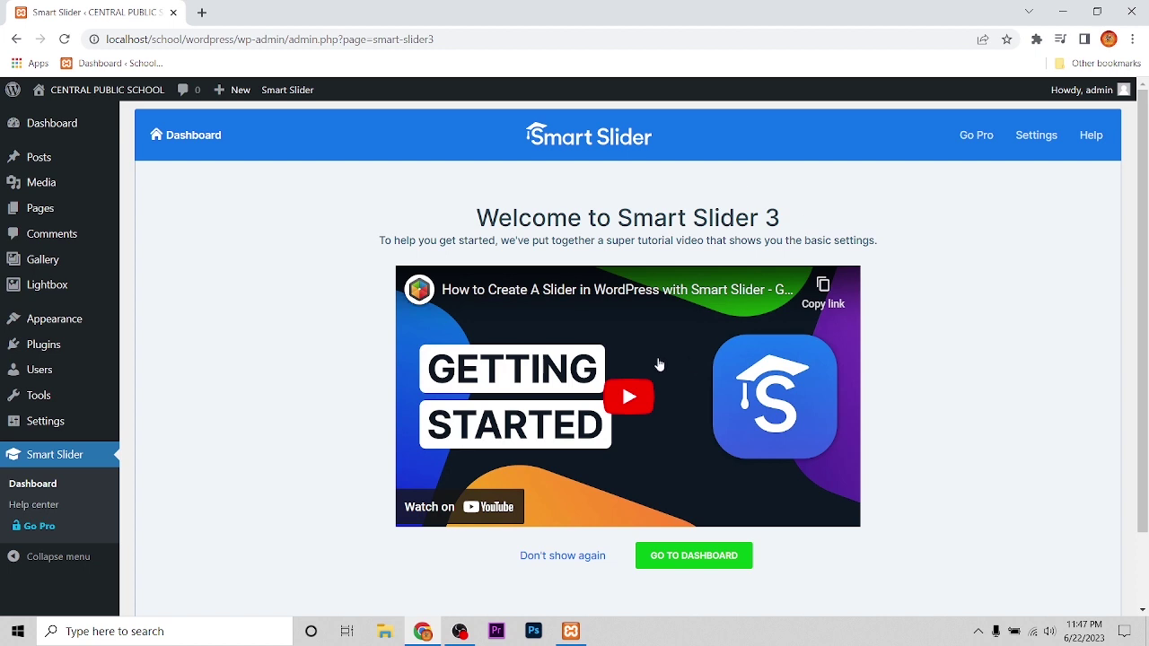
pyautogui.click(696, 557)
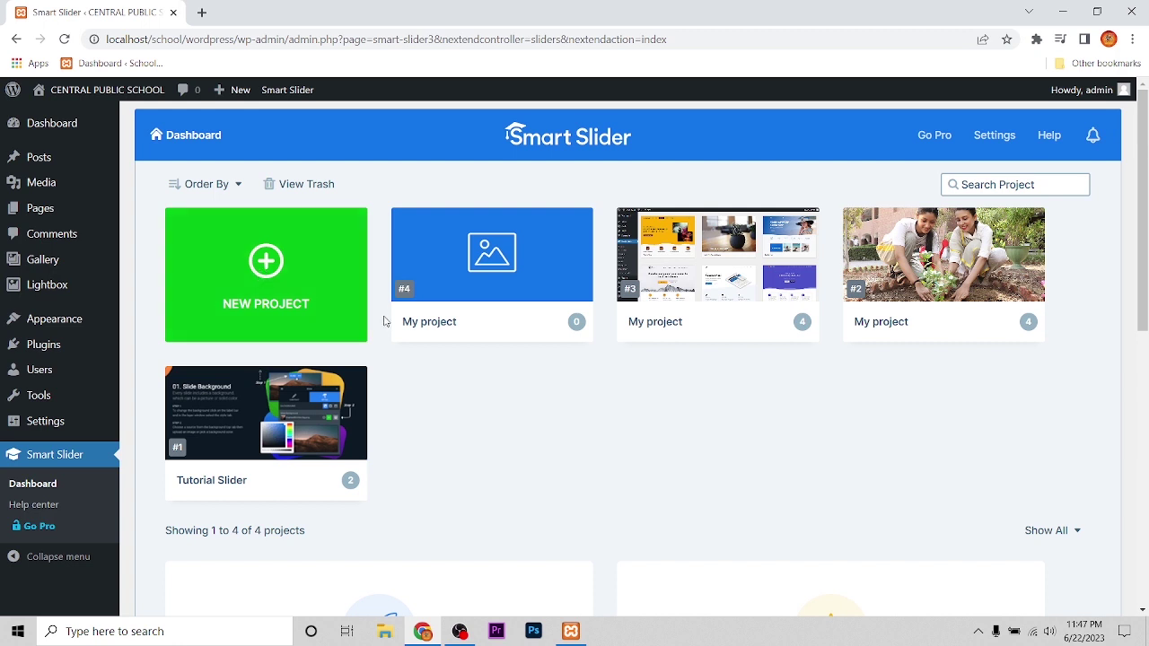
pyautogui.click(262, 269)
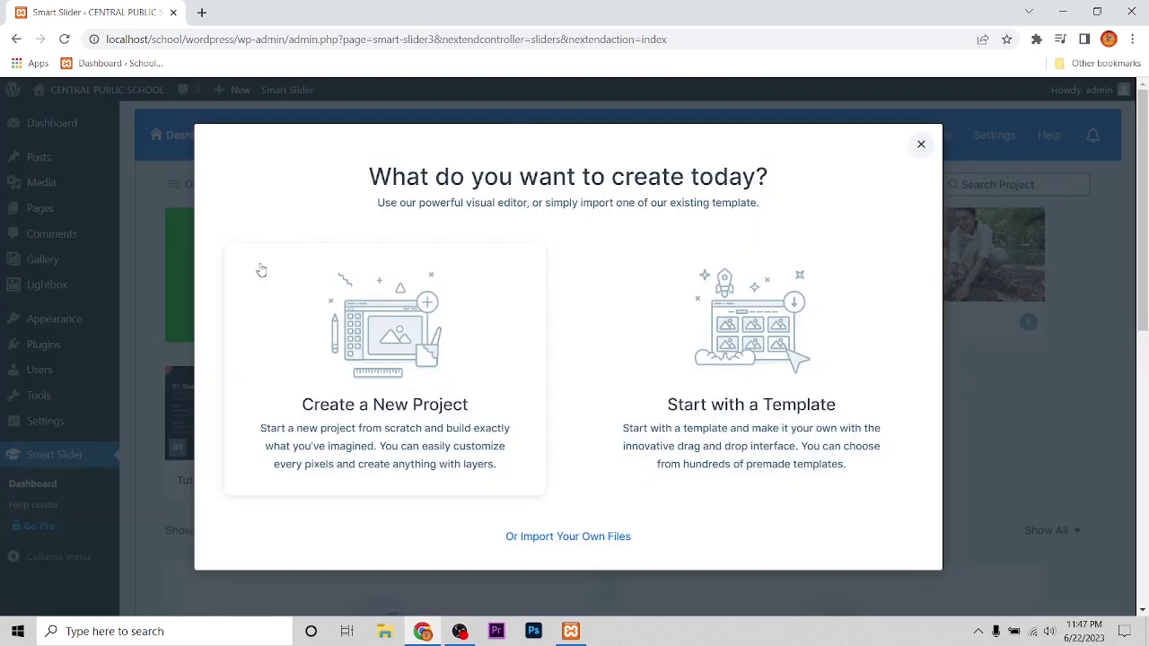
pyautogui.click(367, 405)
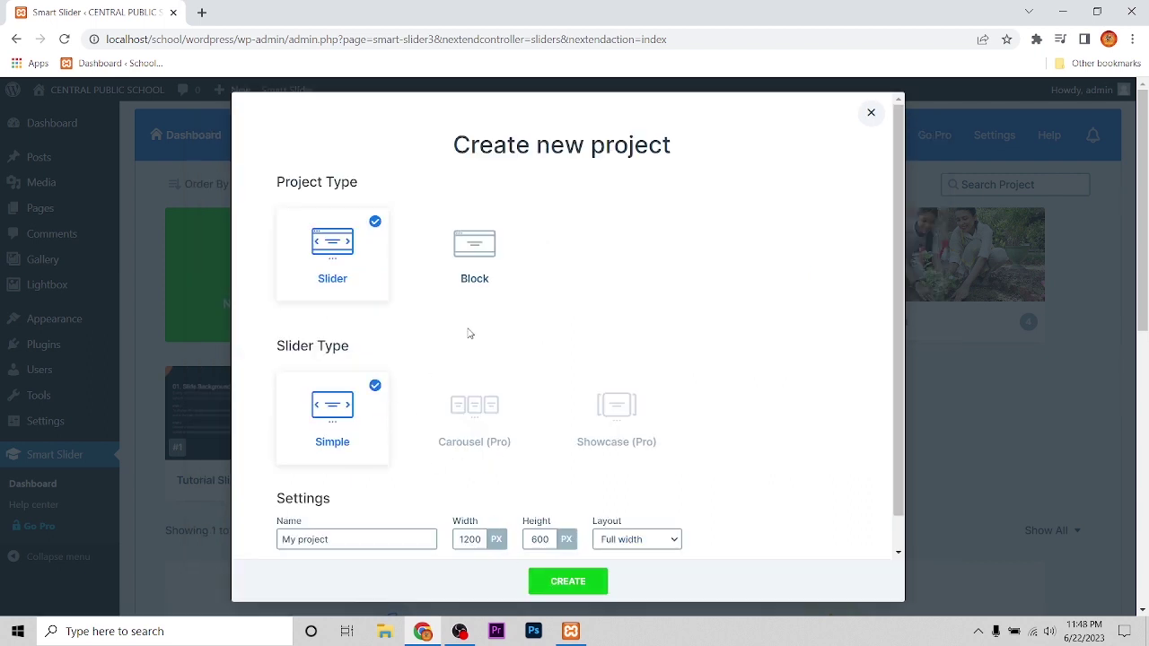
pyautogui.click(551, 582)
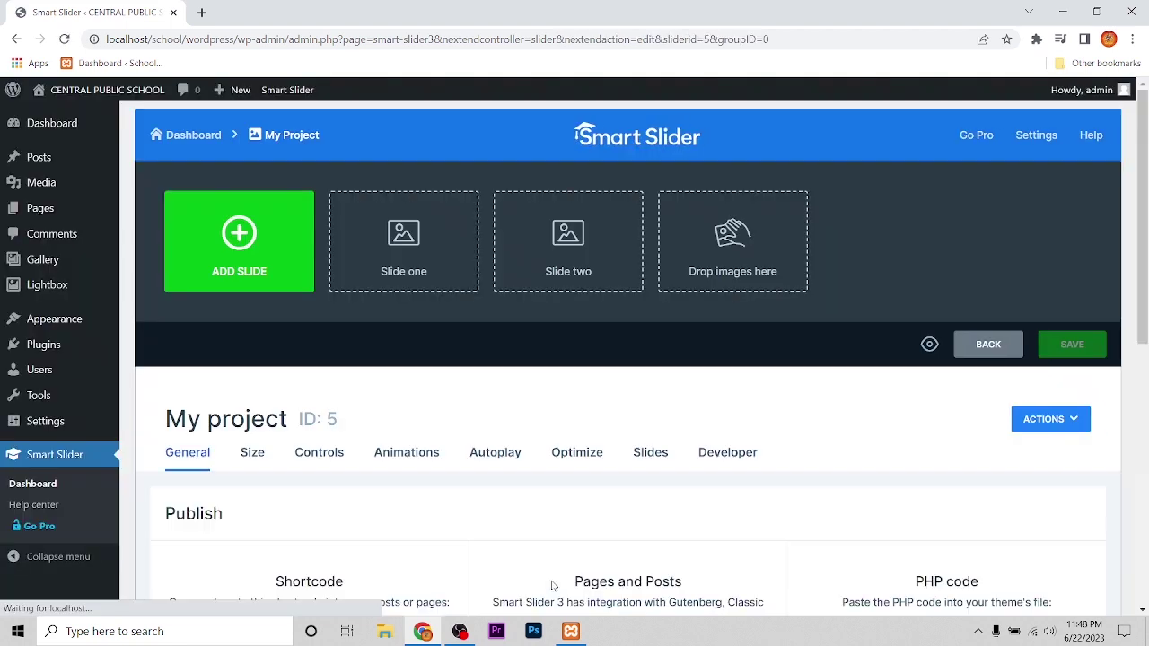
pyautogui.click(239, 253)
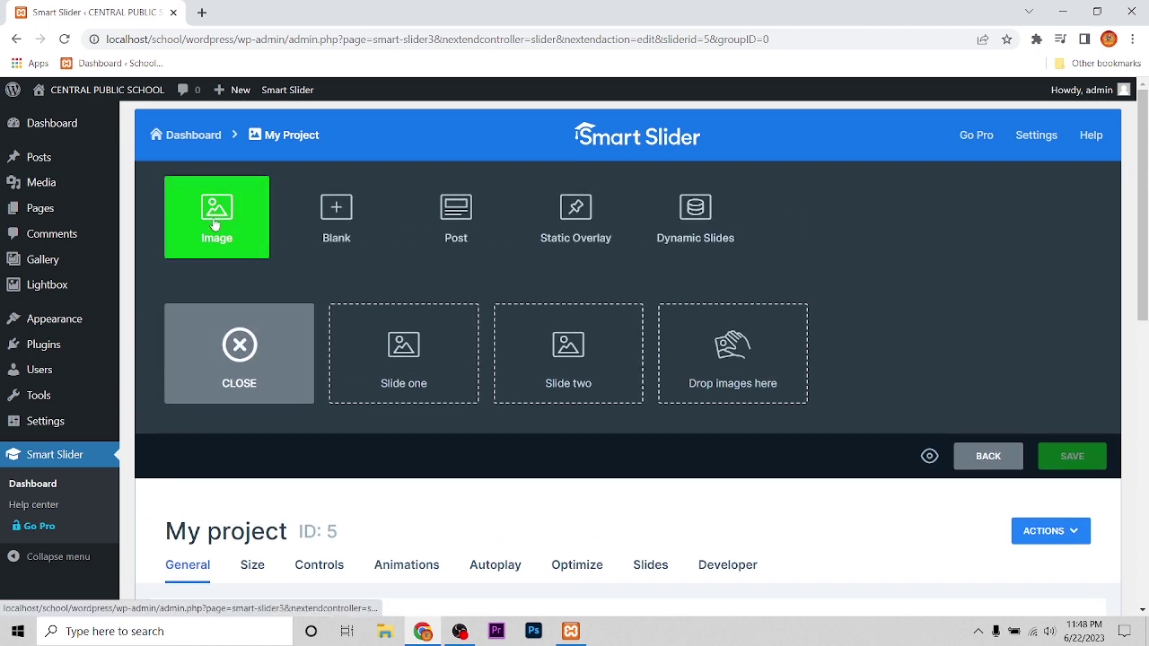
pyautogui.click(215, 224)
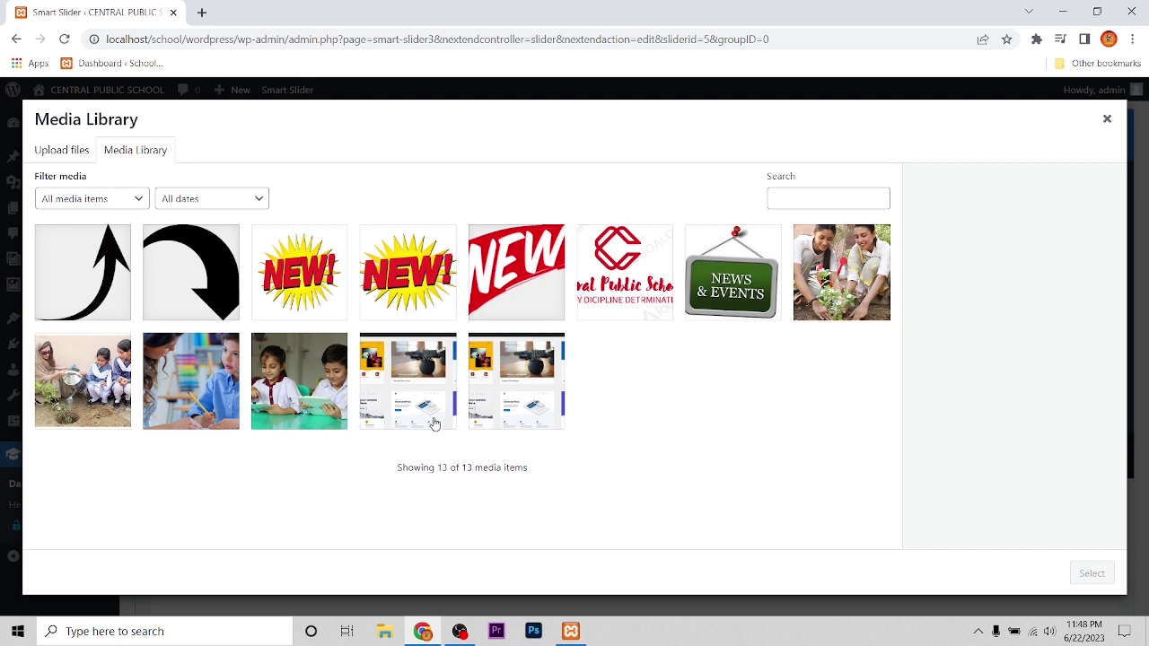
pyautogui.click(302, 392)
pyautogui.click(208, 379)
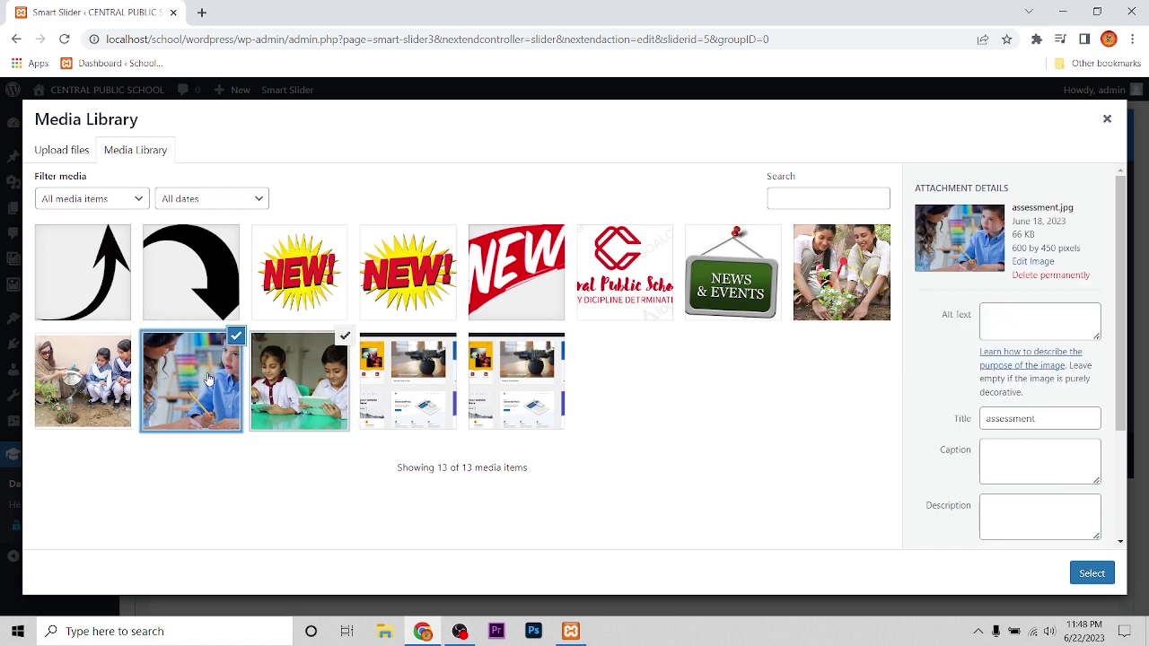
pyautogui.click(718, 284)
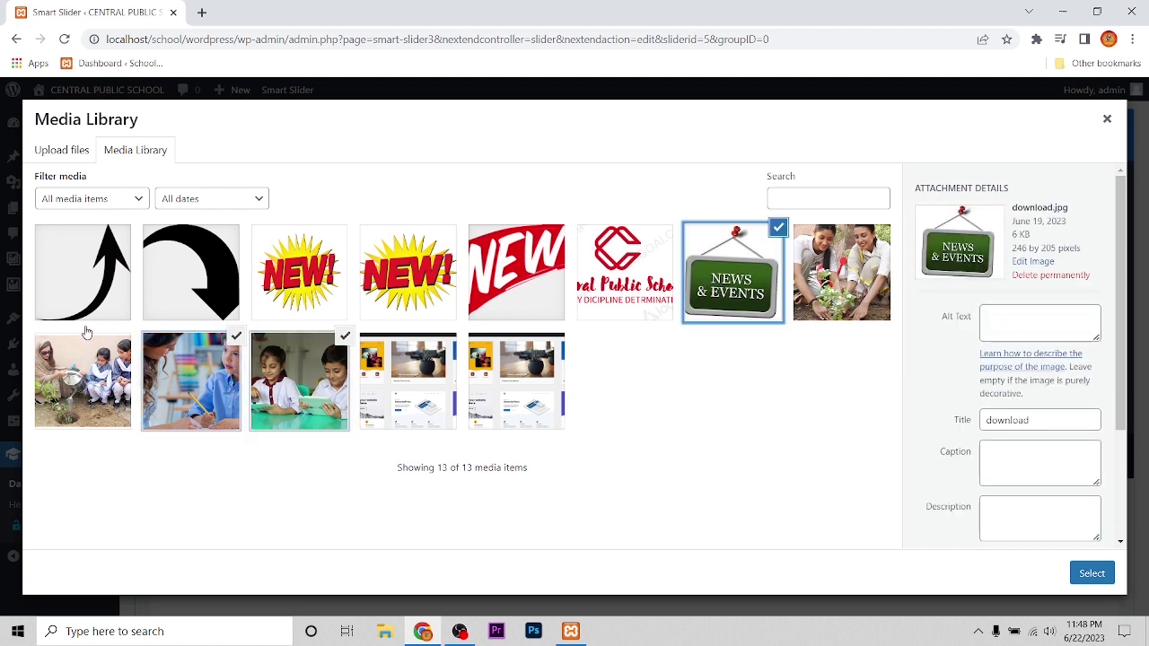
pyautogui.click(81, 355)
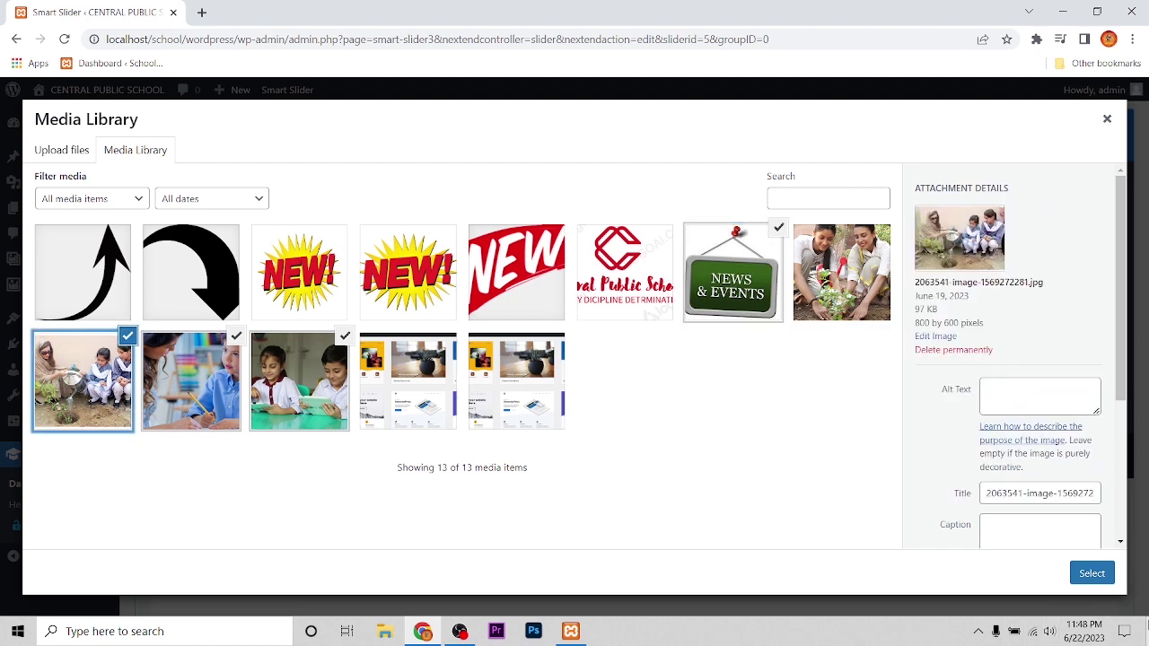
pyautogui.click(1090, 574)
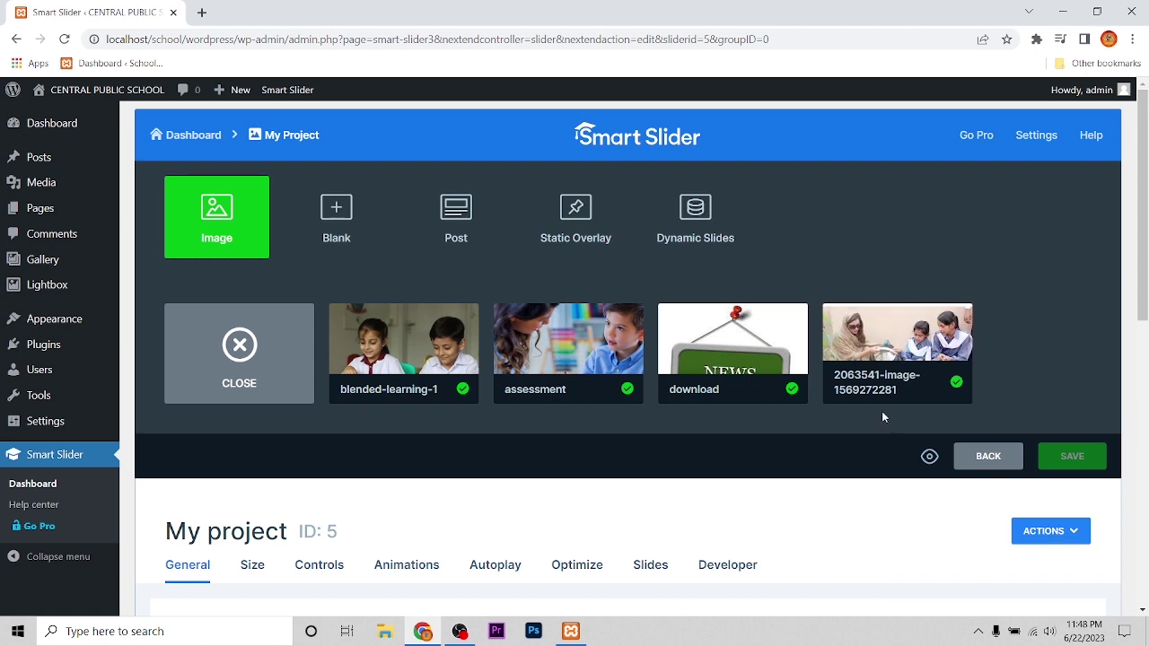
pyautogui.click(1069, 465)
# - Copy the new slider's shortcode from its publishing settings
pyautogui.scroll(-3, 689, 524)
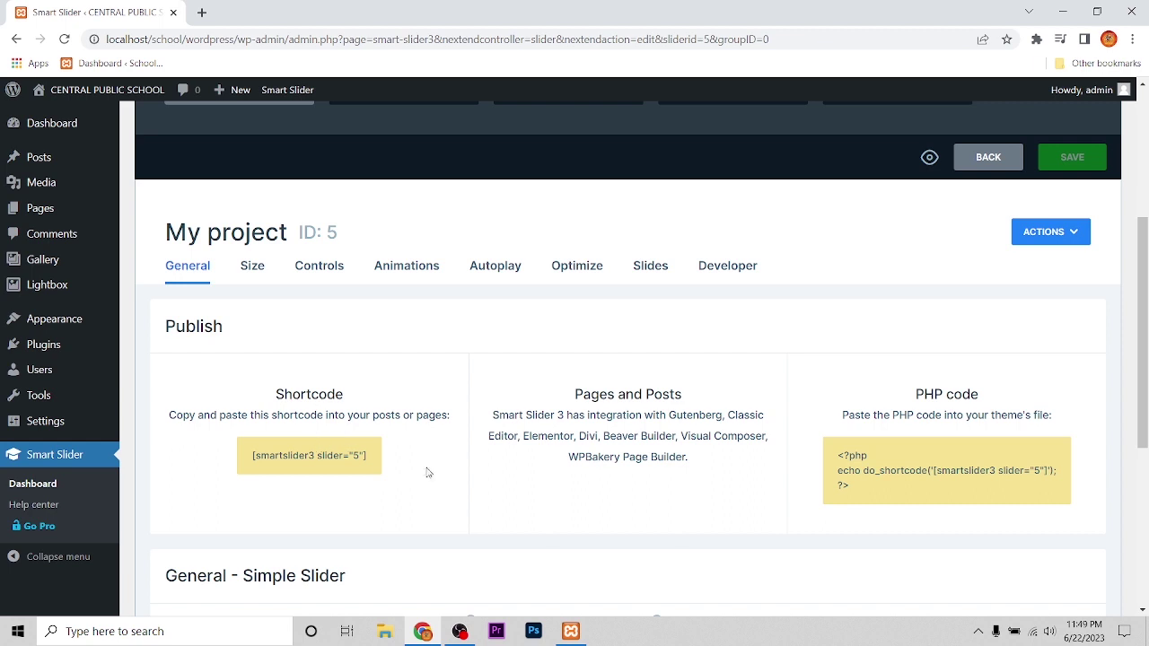
pyautogui.moveTo(369, 456); pyautogui.dragTo(253, 456)
pyautogui.hotkey('ctrl', 'c')
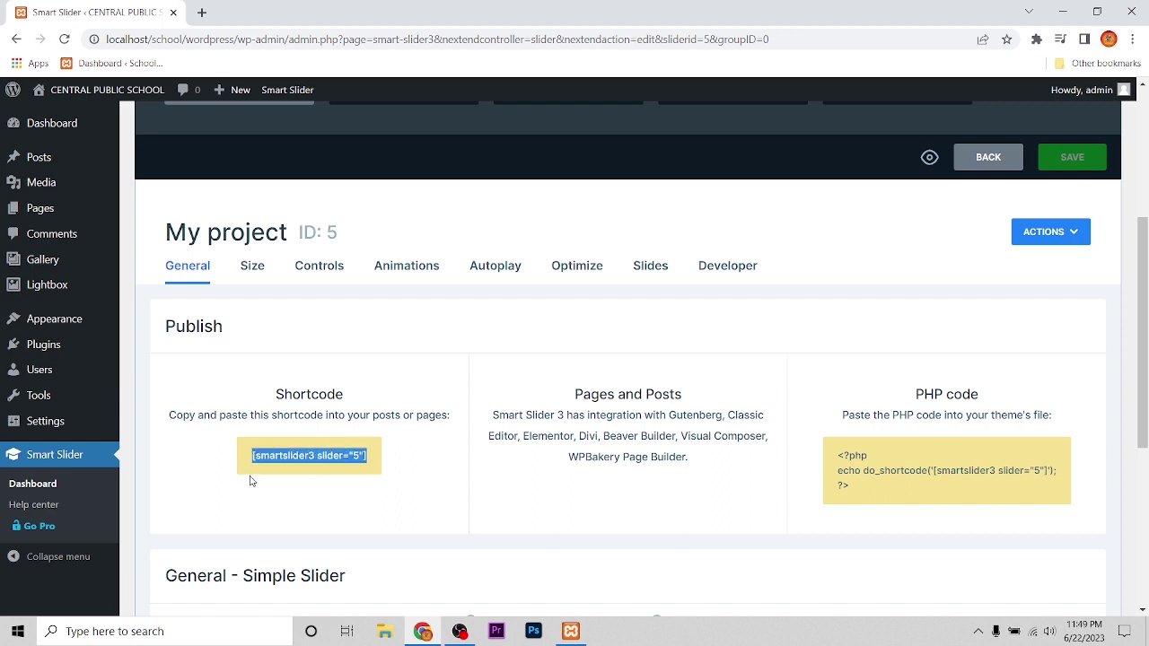
# - Insert the shortcode [smartslider3 slider="5"] above "BENEFITS OF BOARDING:" on the Home page and update the page
pyautogui.click(45, 209)
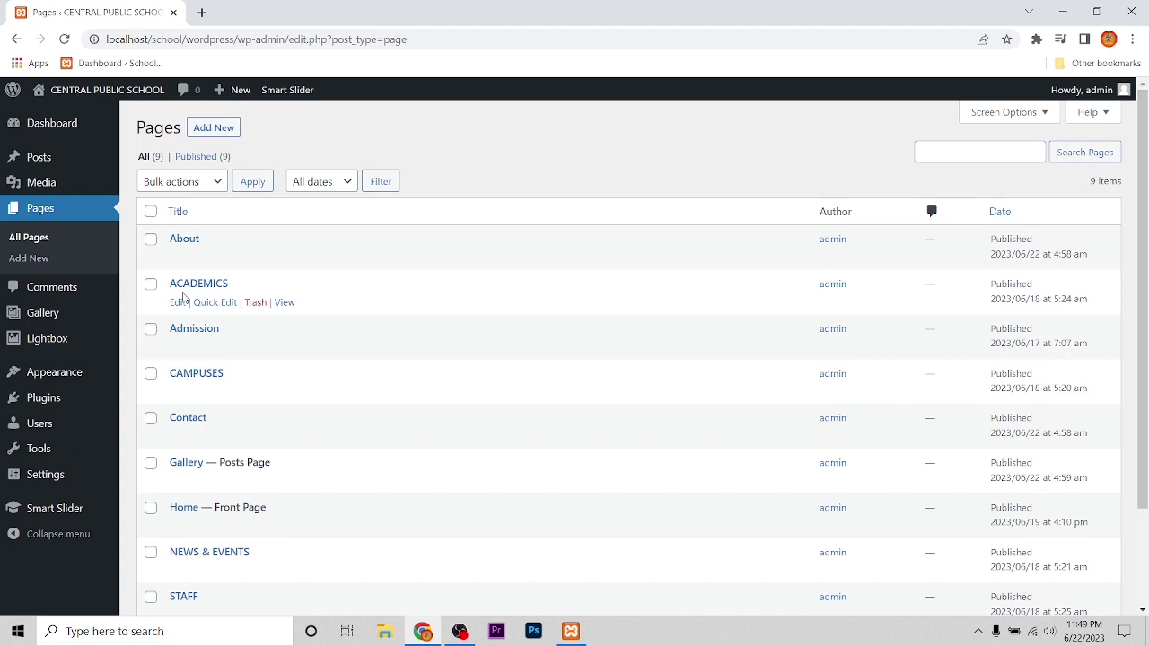
pyautogui.click(177, 526)
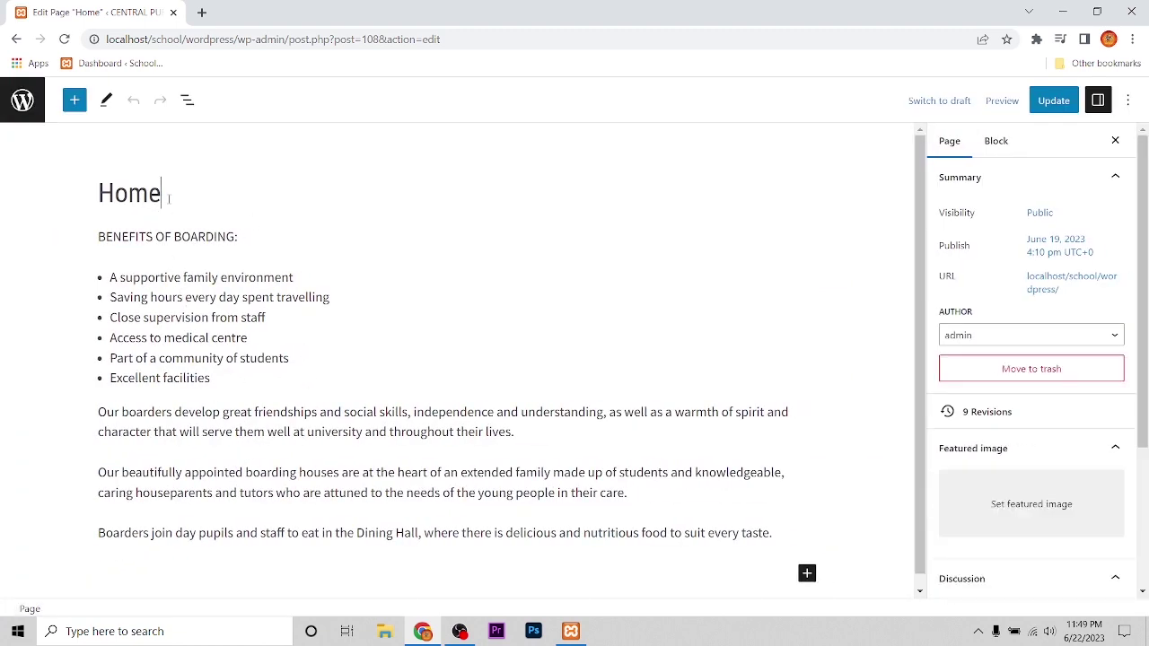
pyautogui.click(224, 237)
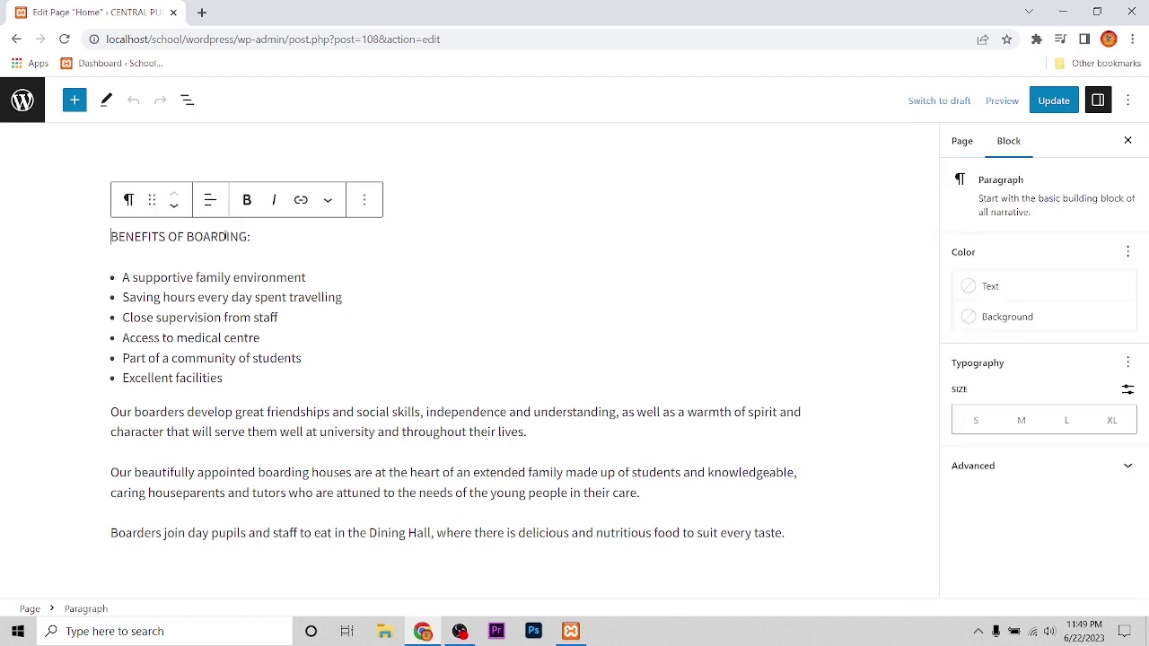
pyautogui.press('Return')
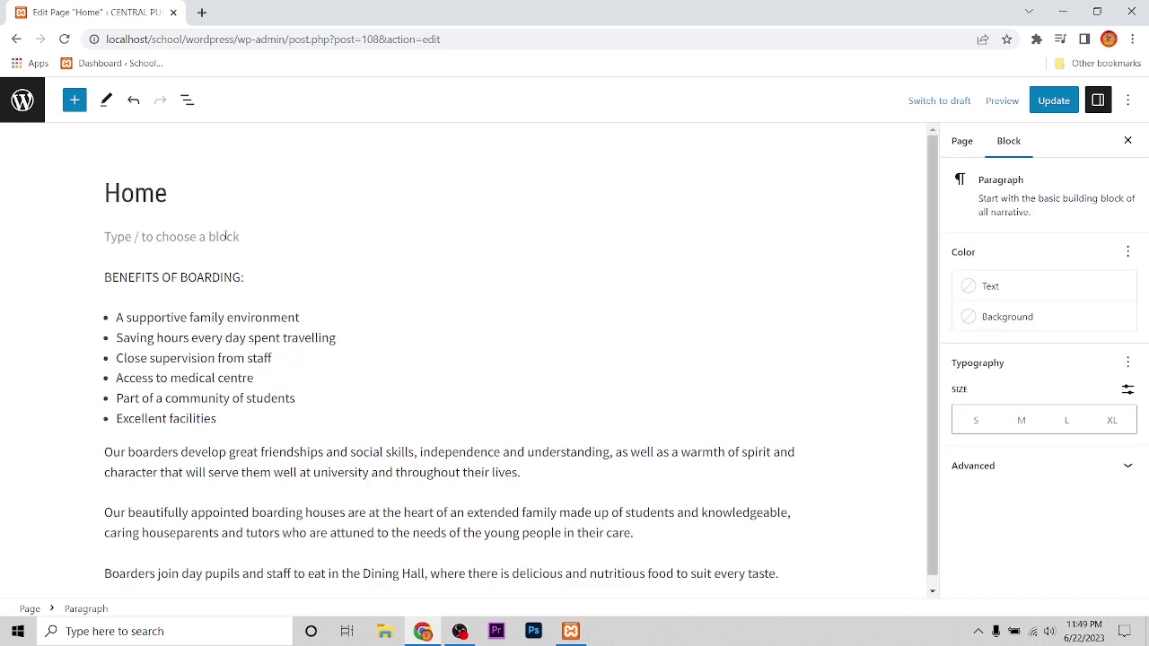
pyautogui.hotkey('ctrl', 'v')
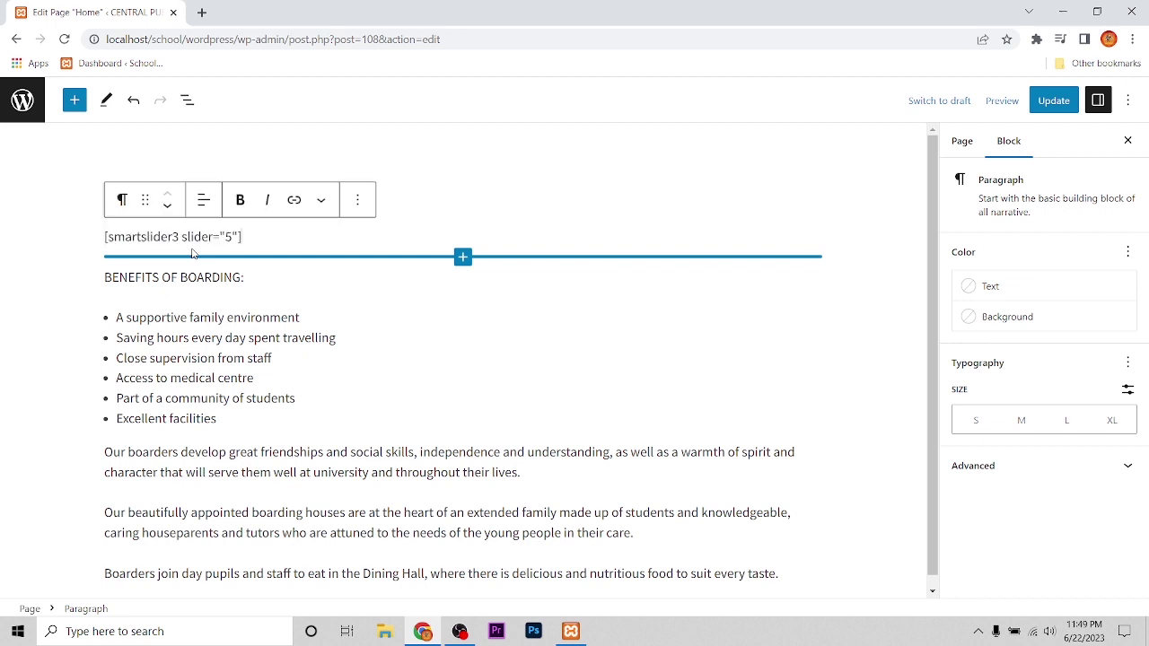
pyautogui.click(1054, 100)
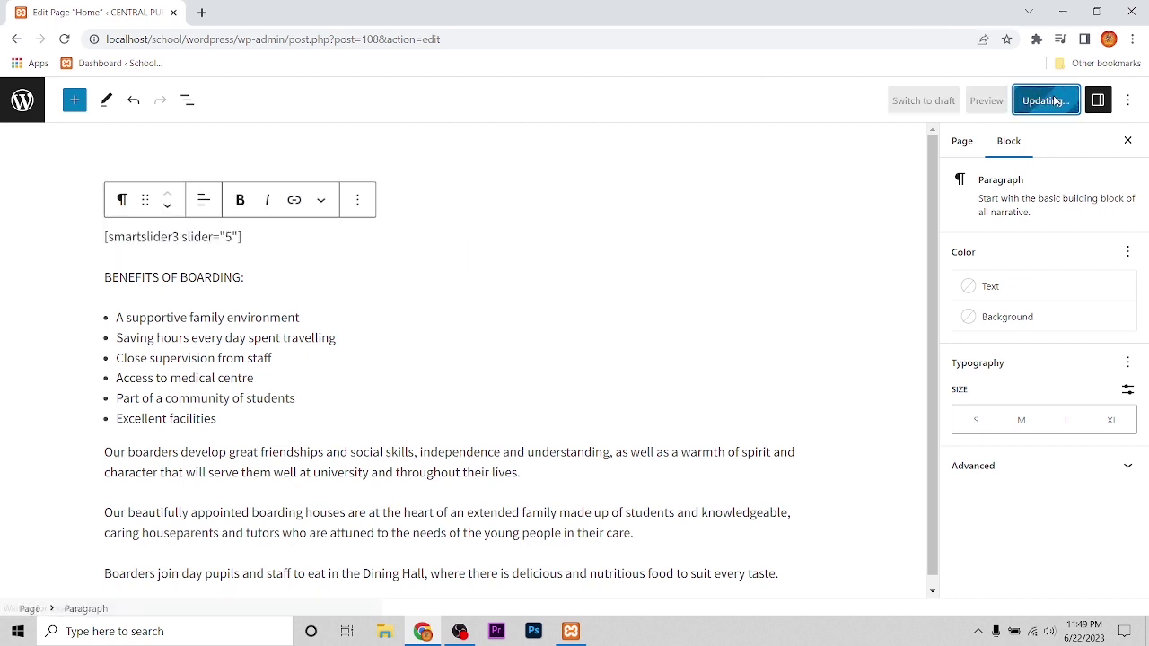
# - Visit the live site in a new browser tab and examine how the slider displays on the home page
pyautogui.click(202, 12)
pyautogui.click(106, 63)
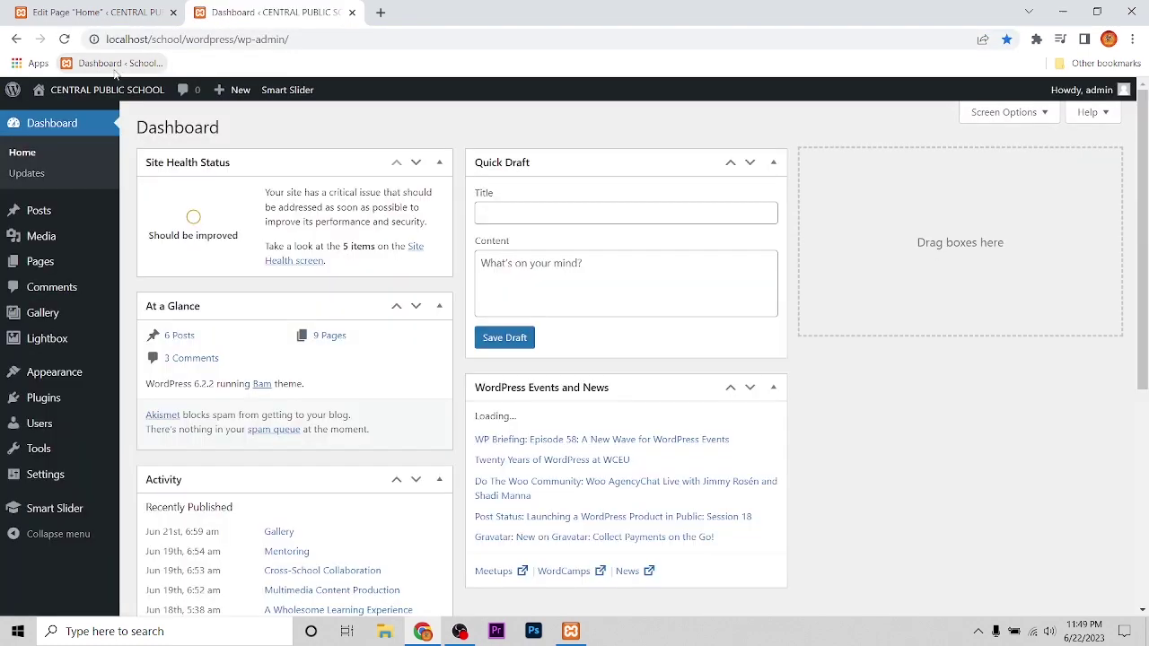
pyautogui.moveTo(80, 90)
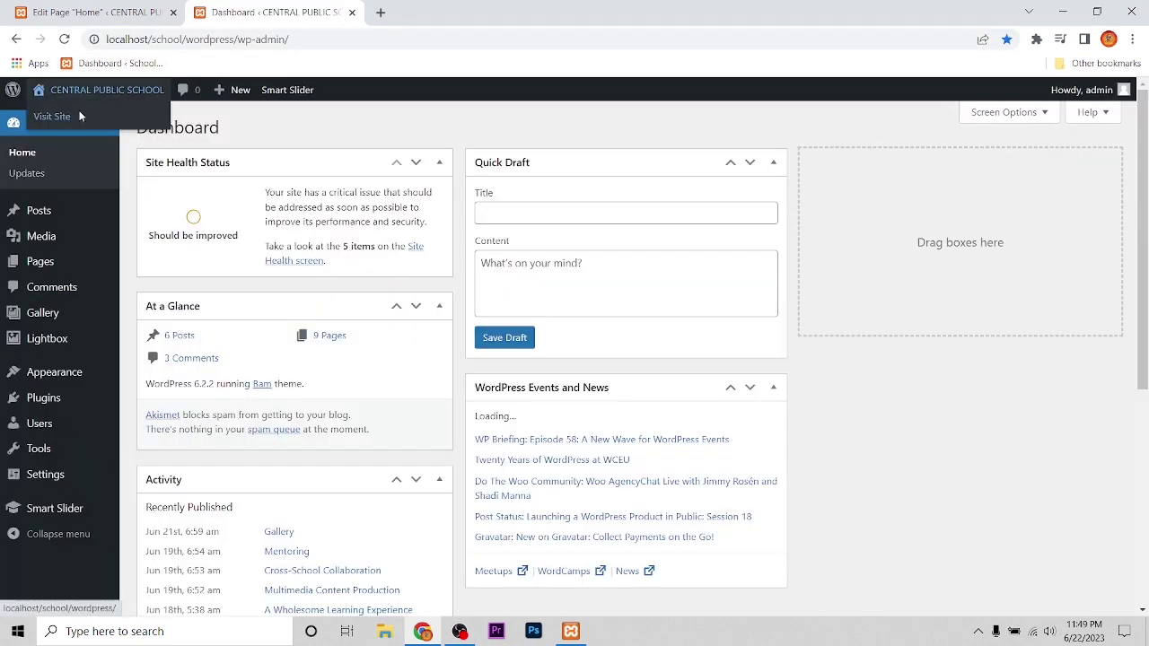
pyautogui.click(80, 117)
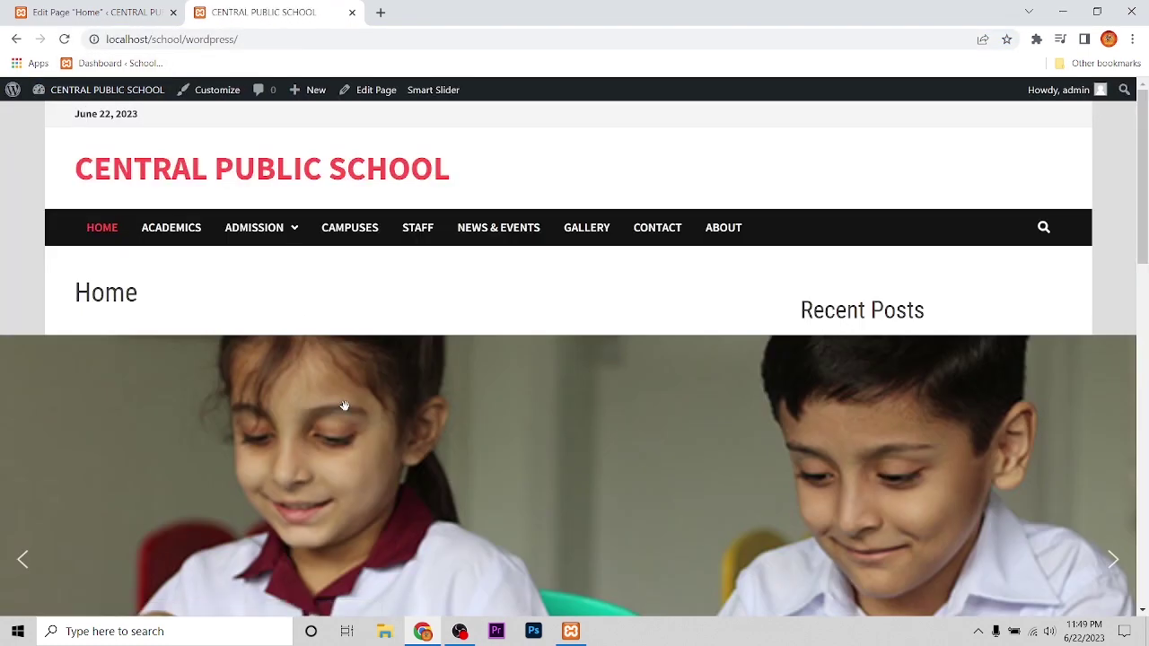
pyautogui.scroll(-3, 366, 399)
pyautogui.scroll(3, 377, 395)
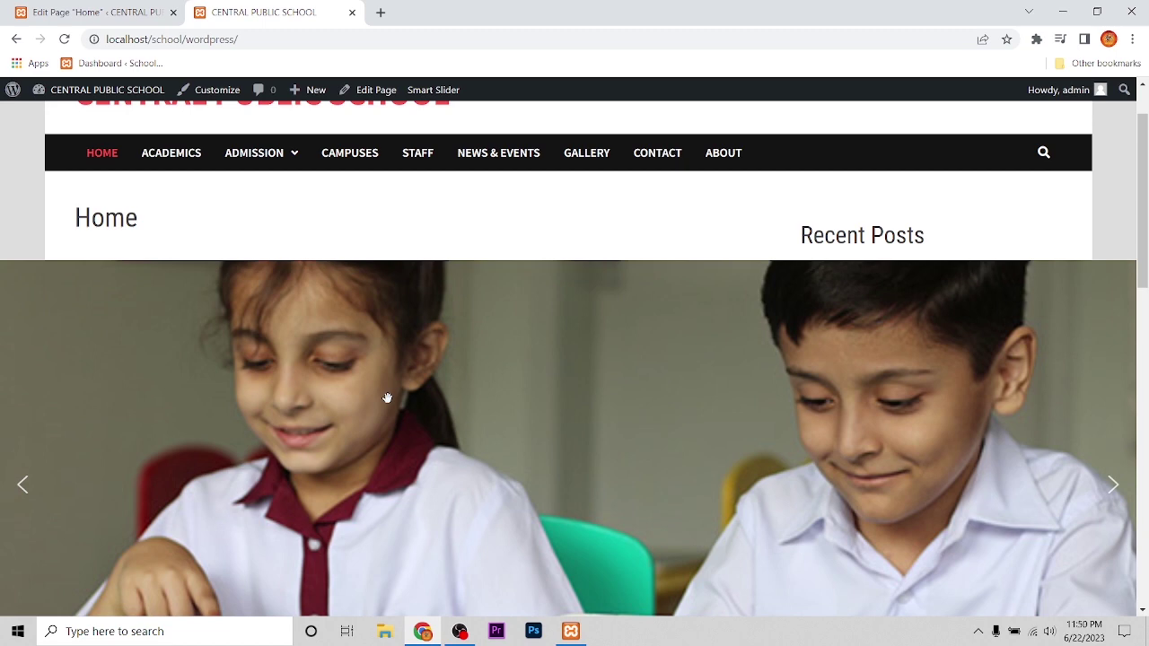
# - Leave the page editor and open slider project #5 for editing from the Smart Slider dashboard
pyautogui.click(70, 12)
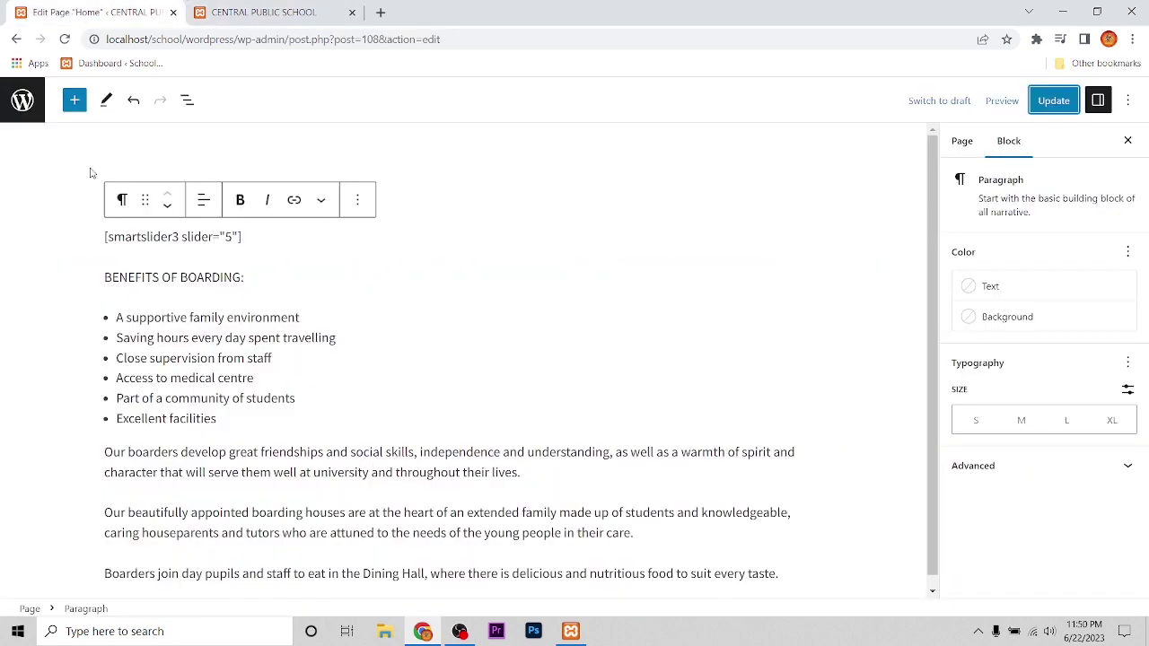
pyautogui.click(22, 100)
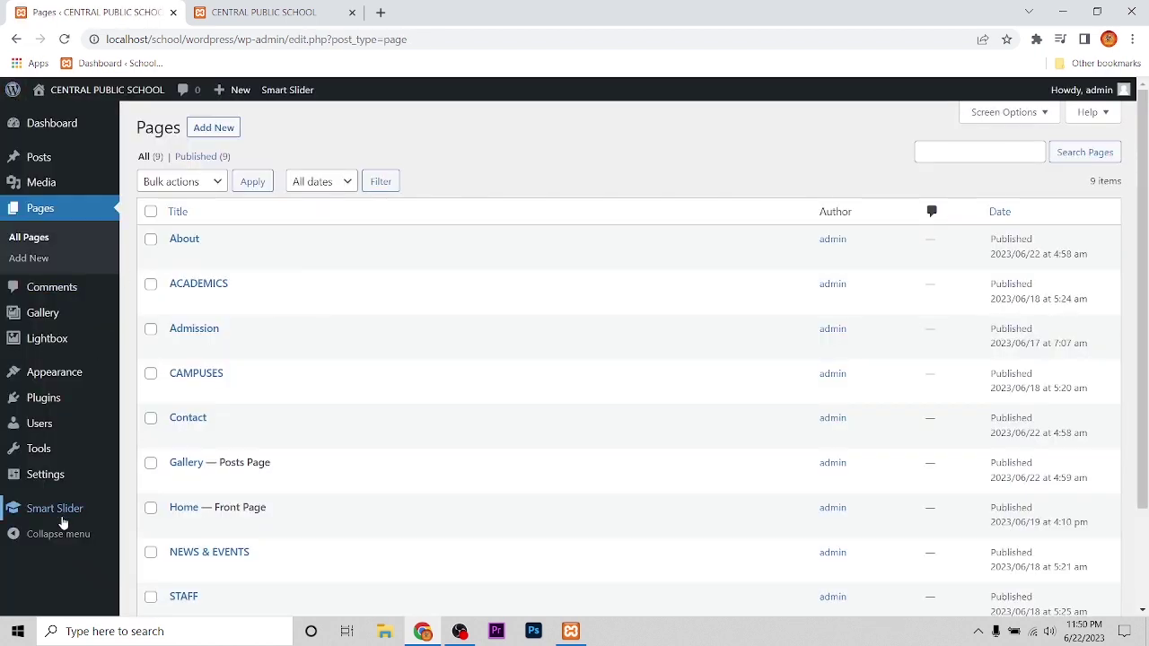
pyautogui.moveTo(57, 519)
pyautogui.click(169, 511)
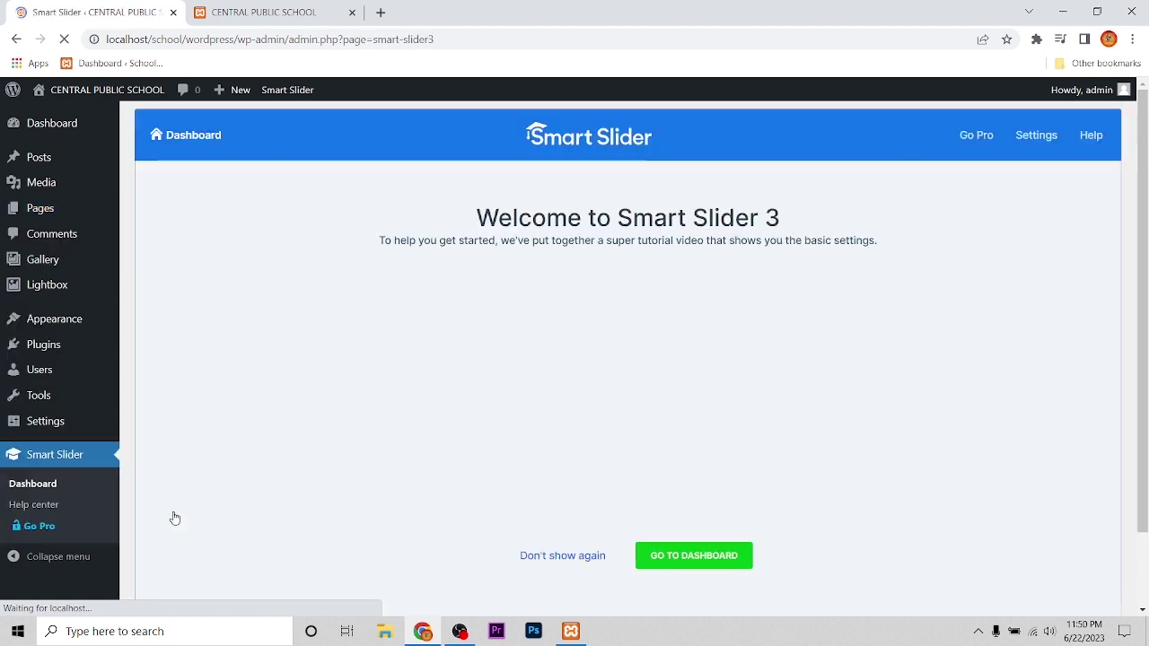
pyautogui.click(666, 556)
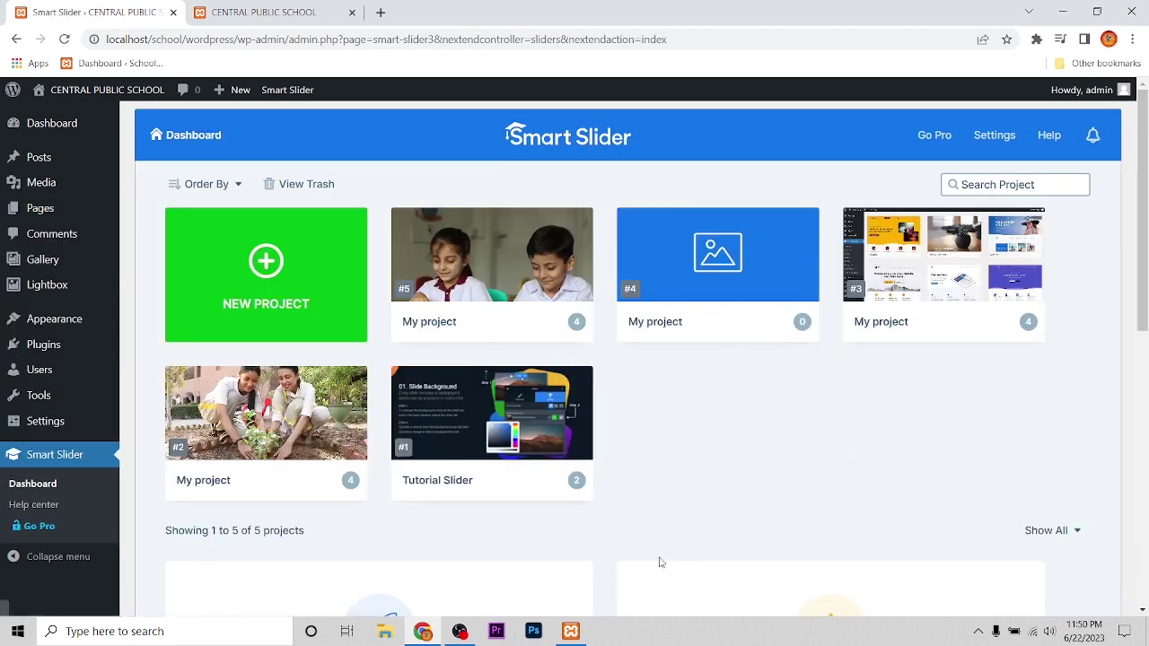
pyautogui.moveTo(423, 296)
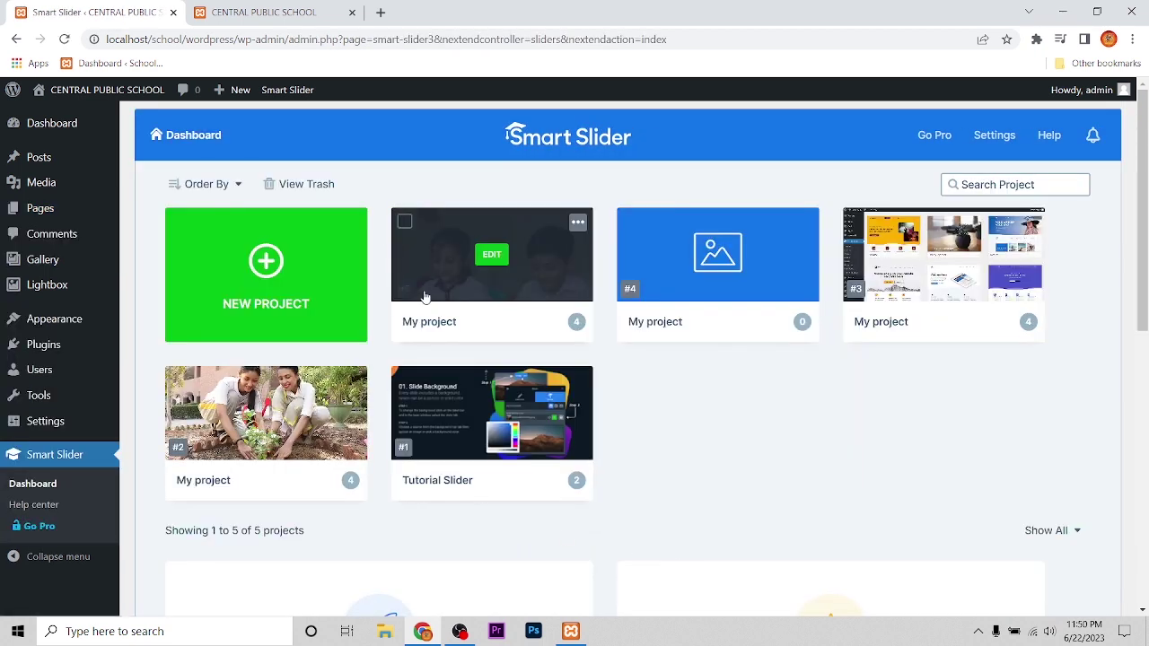
pyautogui.click(490, 257)
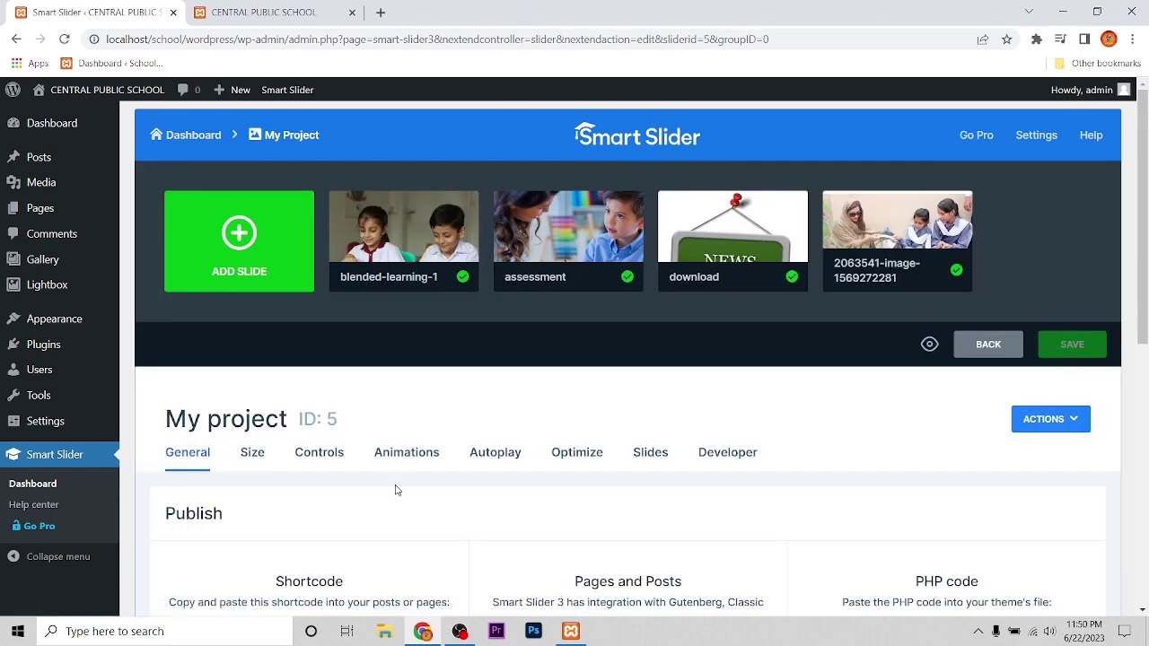
# - Change the slider's layout from full width to Boxed in its size settings and save the slider
pyautogui.scroll(-1, 341, 474)
pyautogui.scroll(-5, 341, 475)
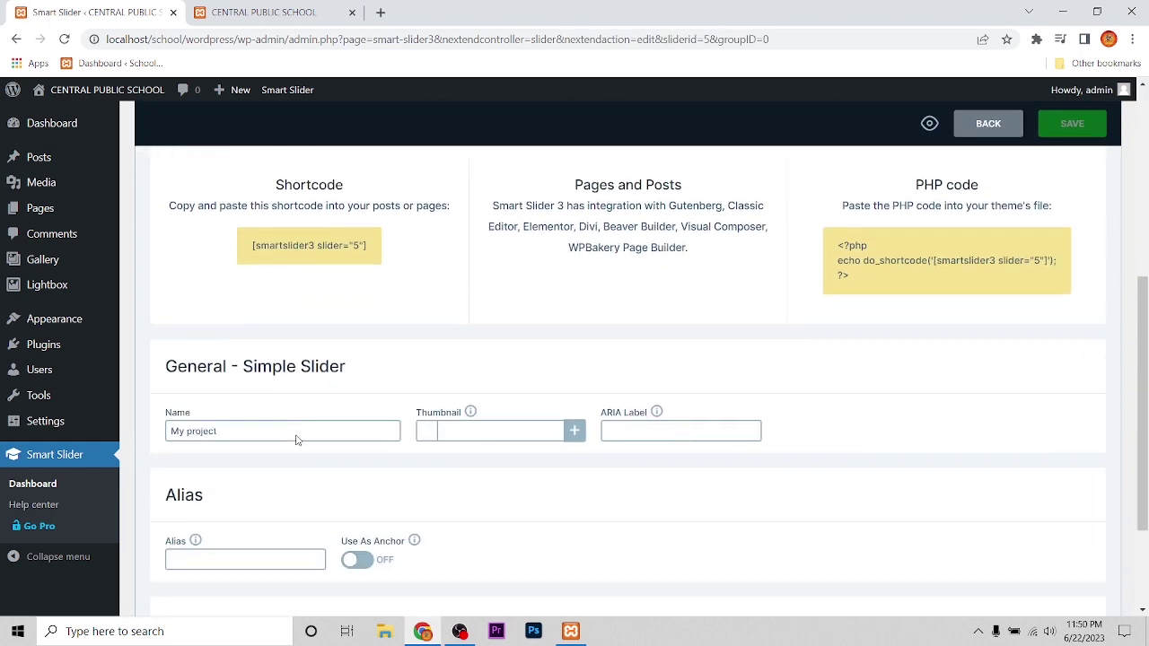
pyautogui.scroll(5, 338, 474)
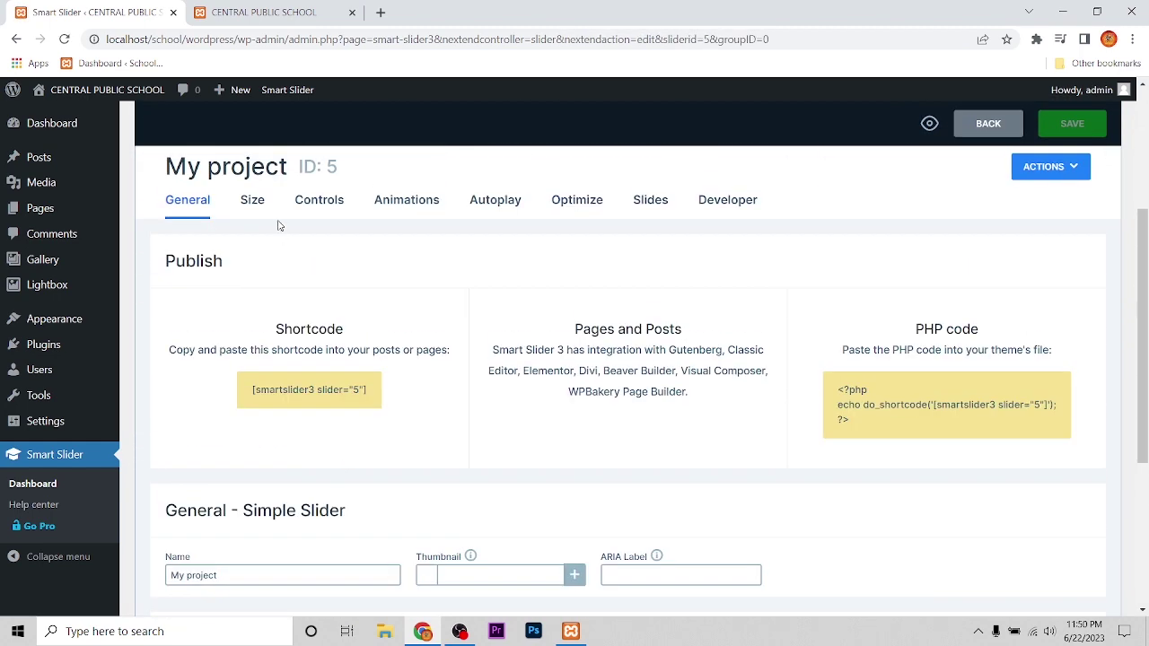
pyautogui.click(256, 208)
pyautogui.scroll(-3, 329, 455)
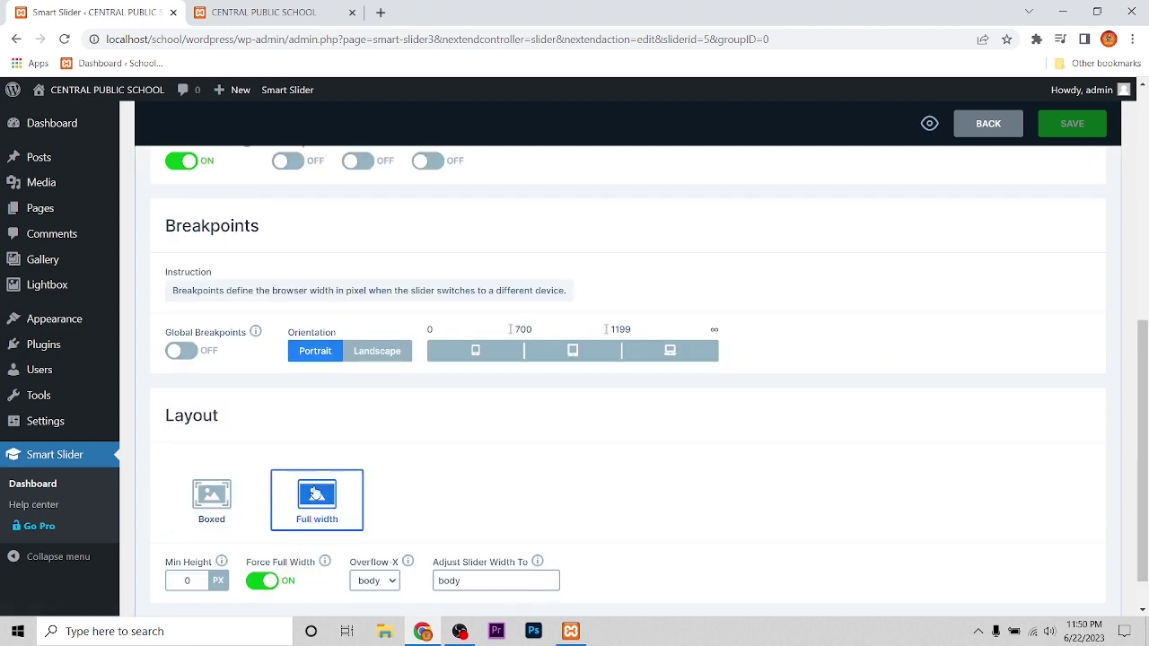
pyautogui.click(225, 505)
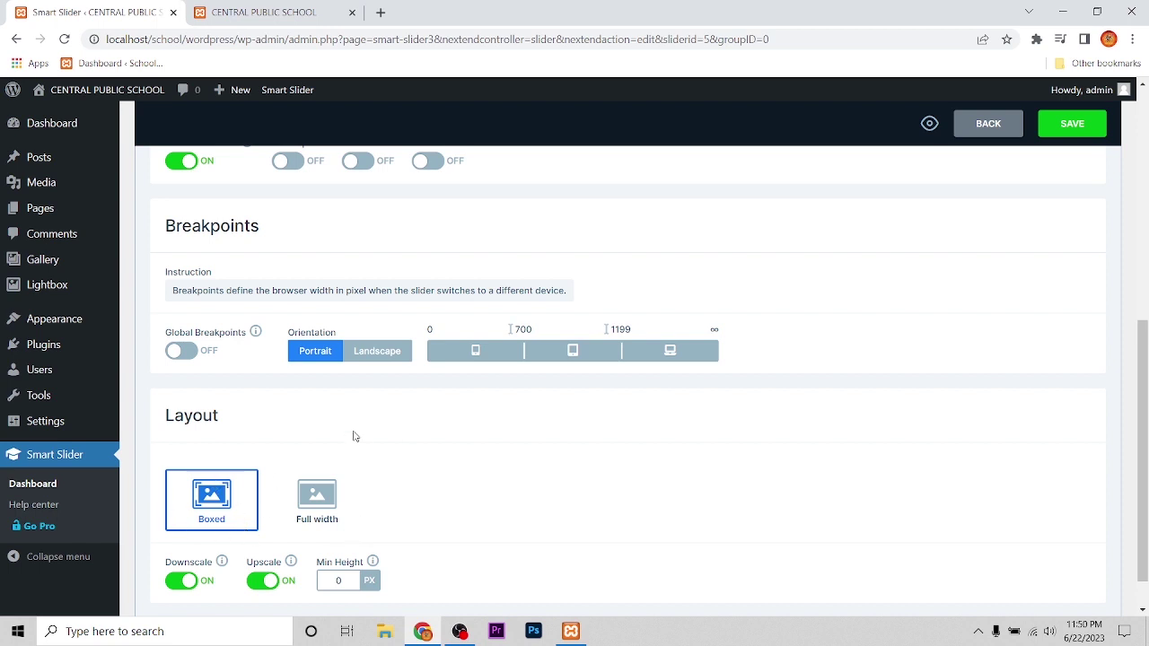
pyautogui.scroll(3, 458, 376)
pyautogui.click(1072, 171)
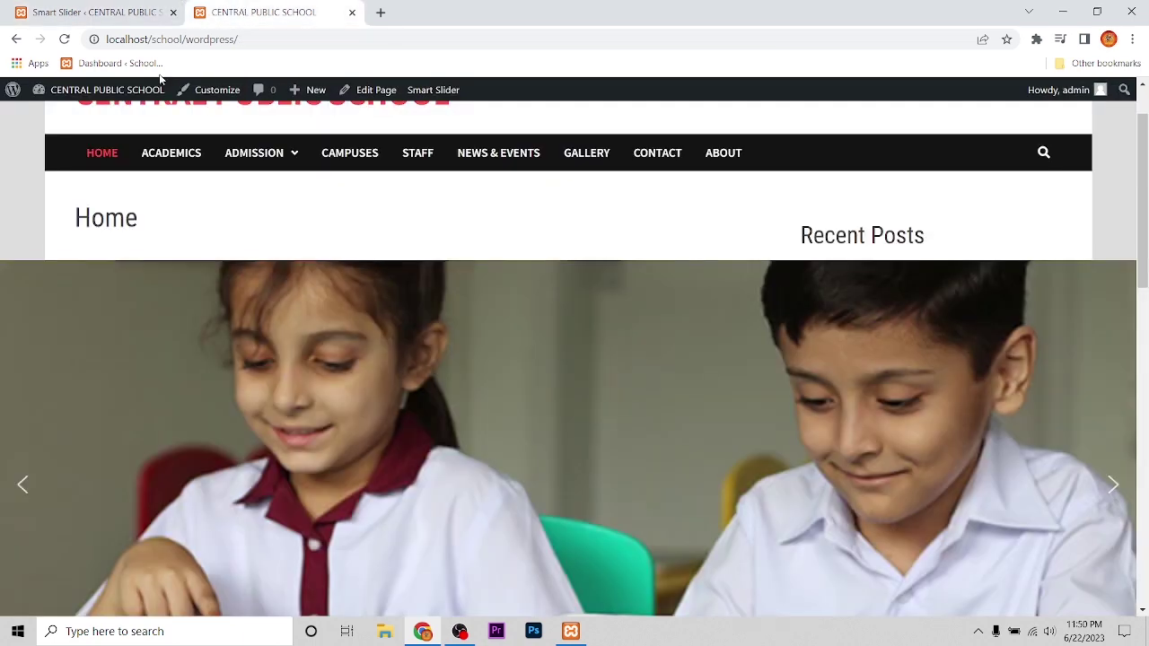
# - Reload the live home page and examine how the boxed slider fits within the page content
pyautogui.click(67, 41)
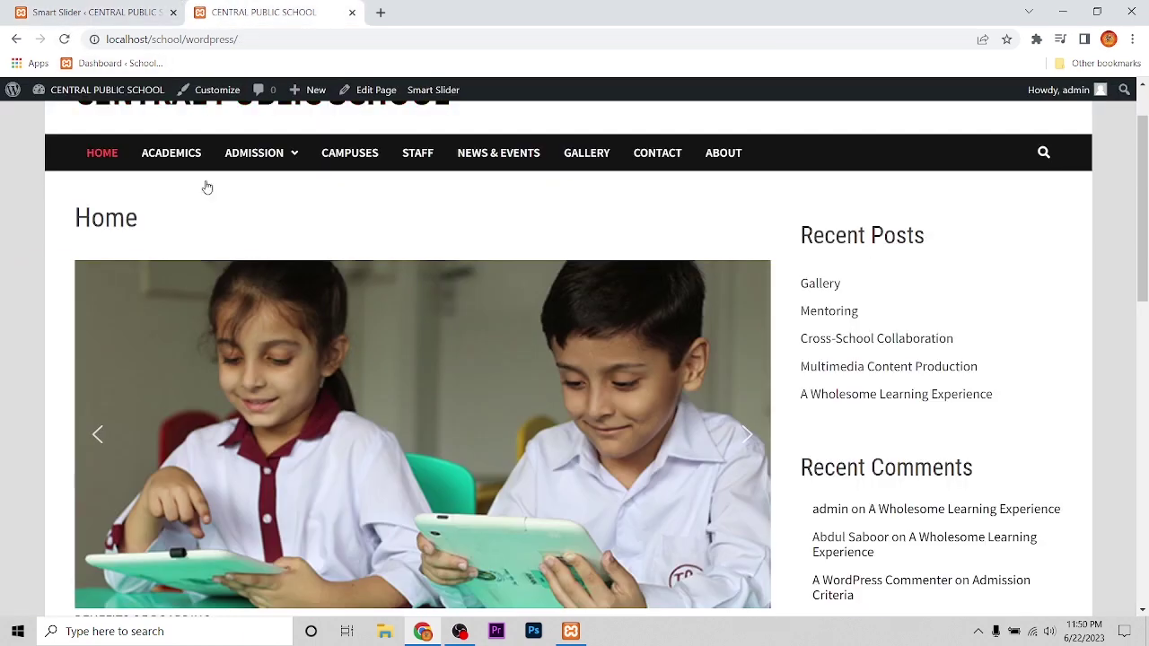
pyautogui.scroll(-2, 208, 188)
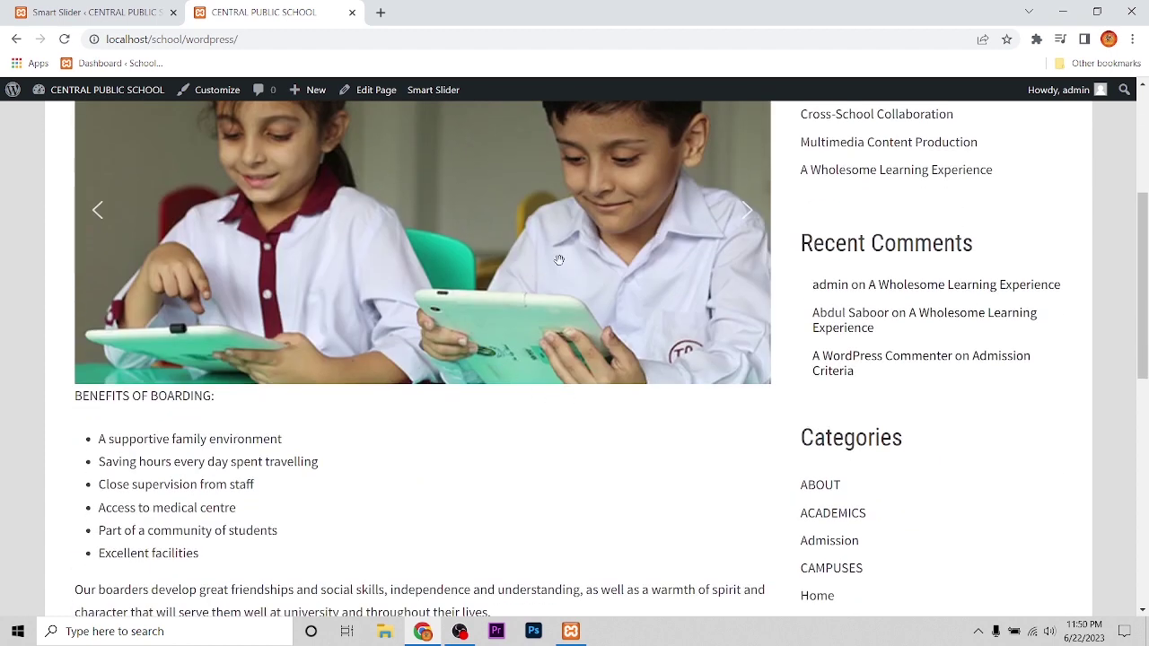
pyautogui.scroll(-1, 893, 268)
pyautogui.scroll(3, 924, 242)
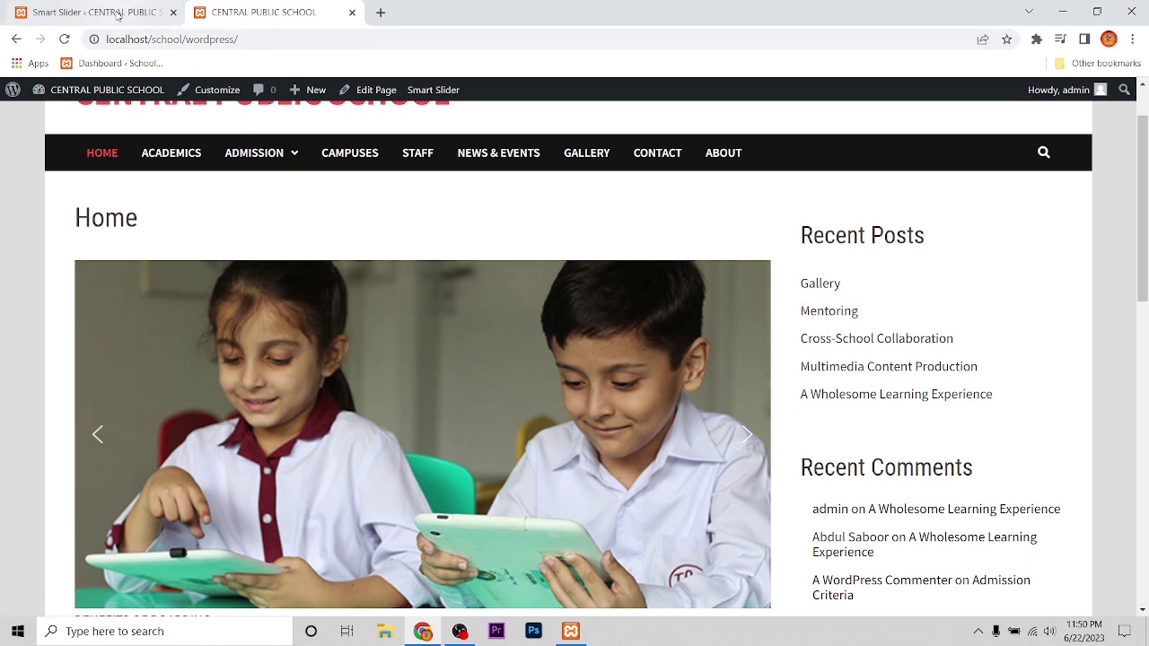
# - Switch the slider's navigation arrows to the filled square-button design in the slider's control settings
pyautogui.click(117, 16)
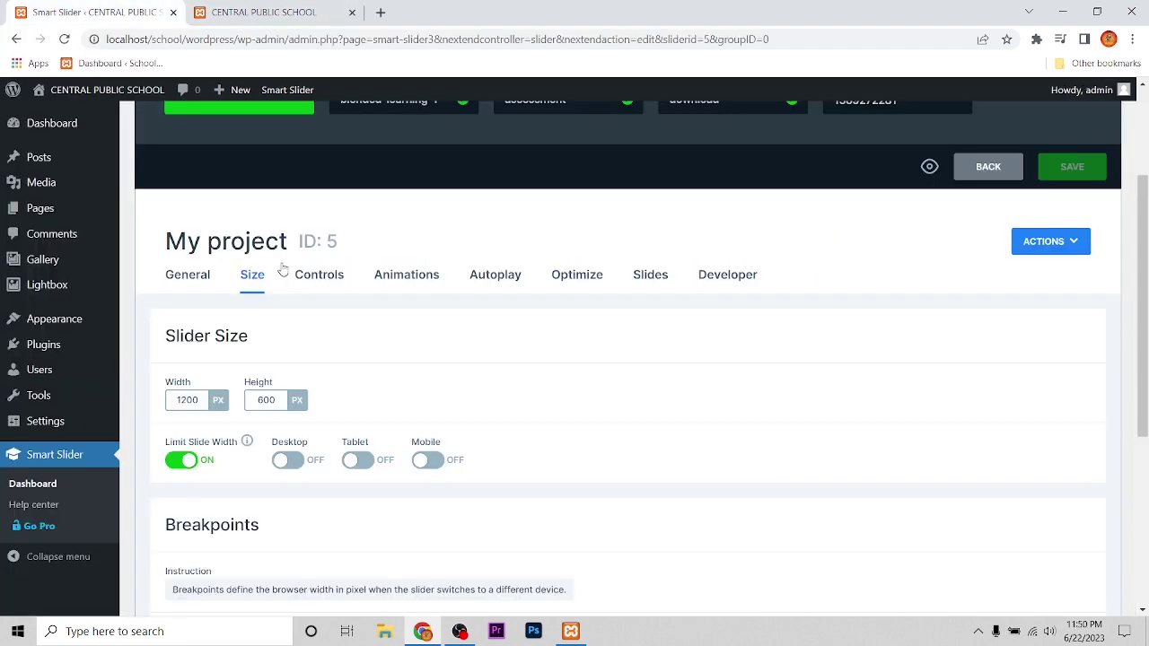
pyautogui.click(323, 277)
pyautogui.scroll(-2, 357, 444)
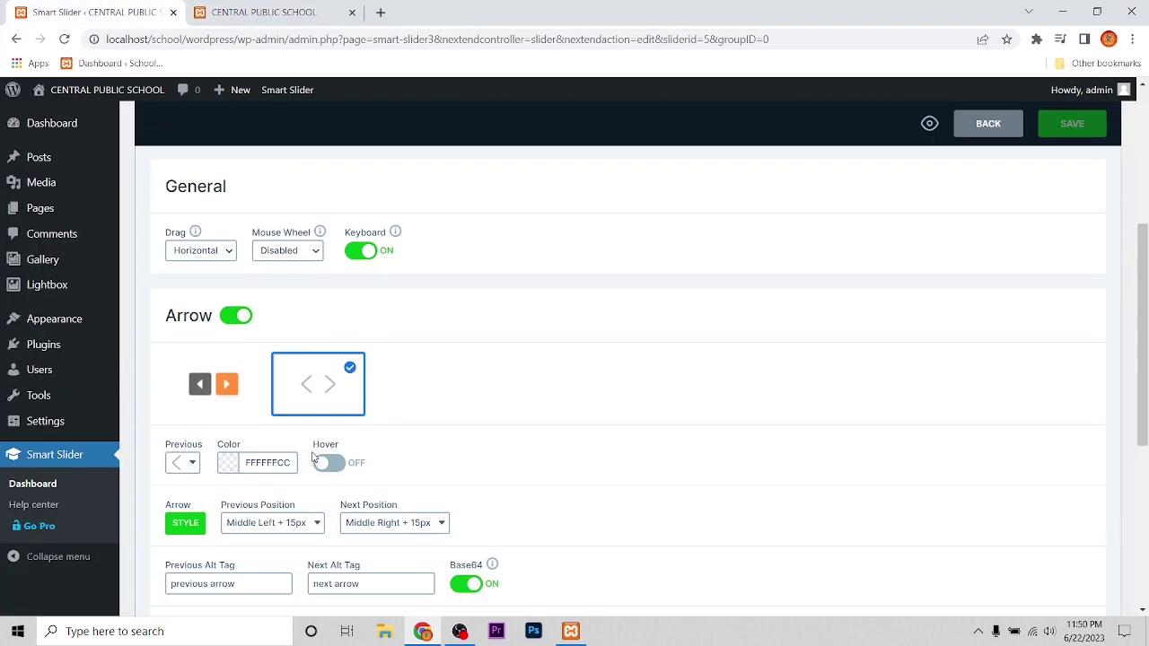
pyautogui.click(214, 386)
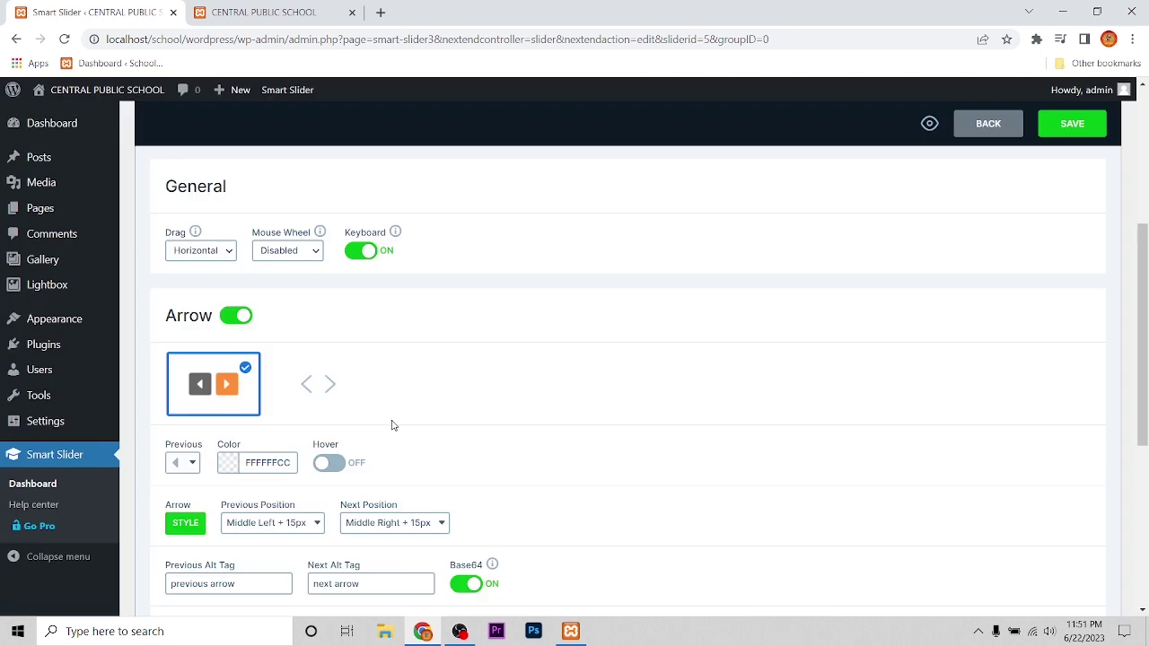
pyautogui.scroll(-2, 416, 428)
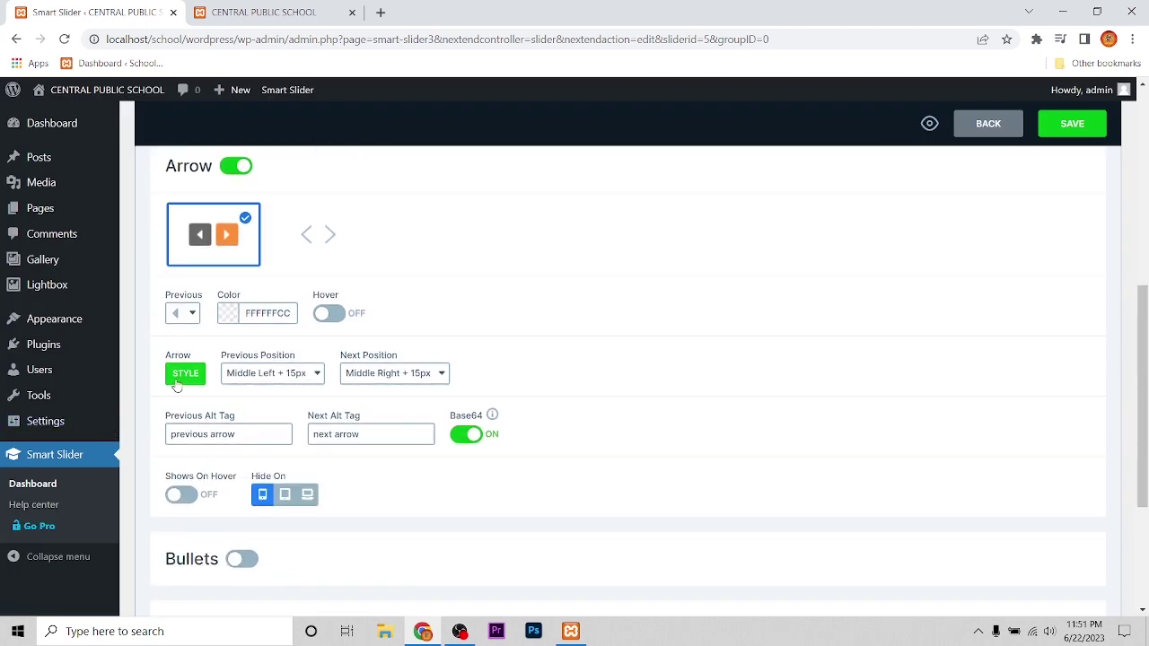
pyautogui.scroll(2, 287, 374)
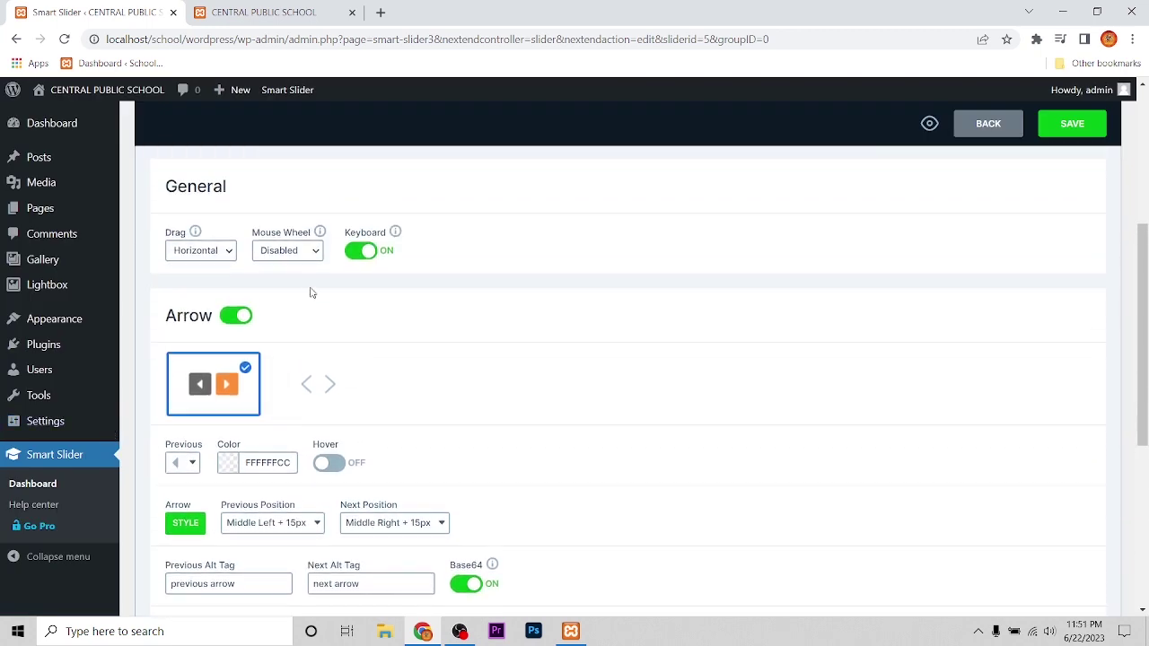
pyautogui.scroll(2, 362, 373)
pyautogui.click(400, 283)
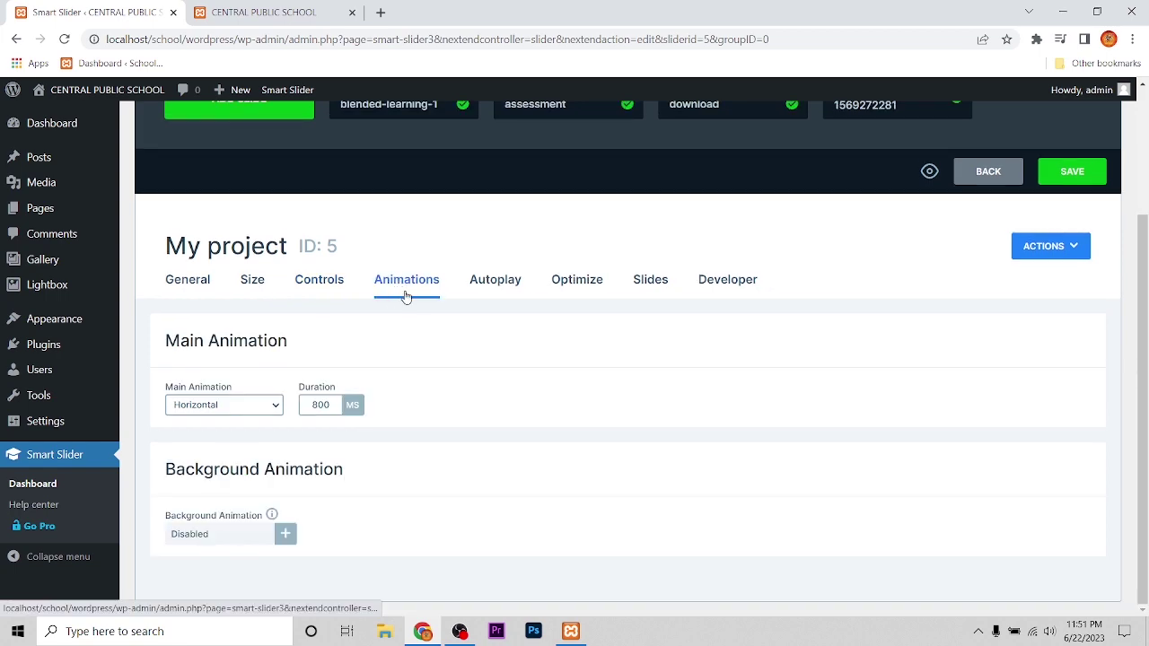
pyautogui.click(319, 281)
pyautogui.scroll(-6, 338, 419)
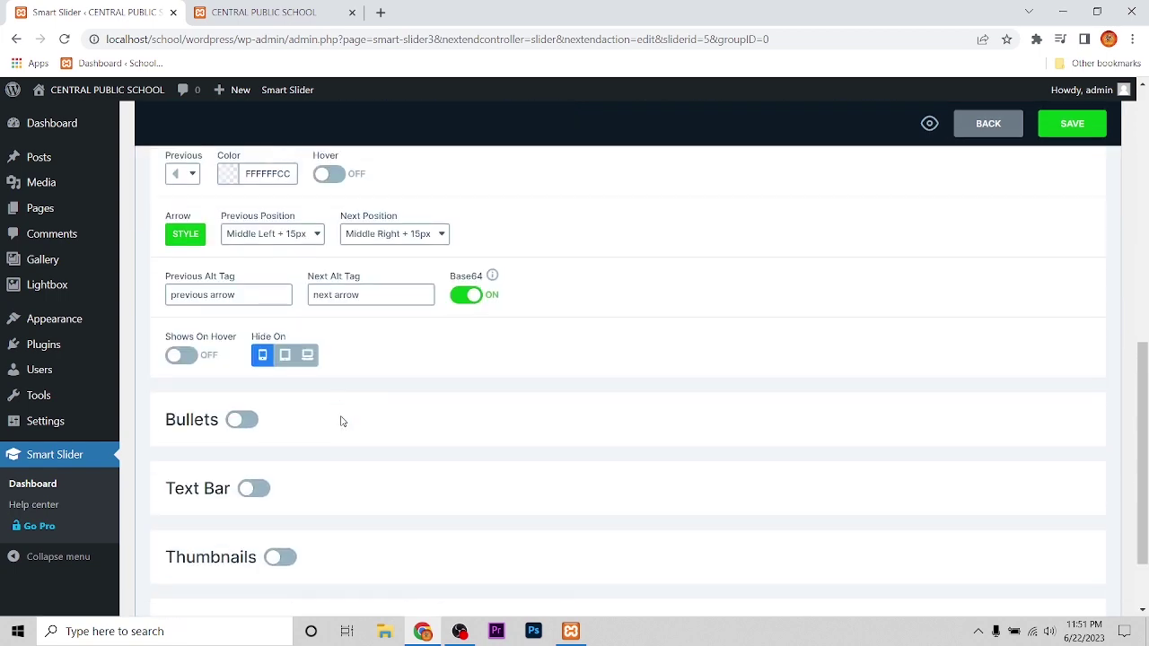
pyautogui.click(185, 232)
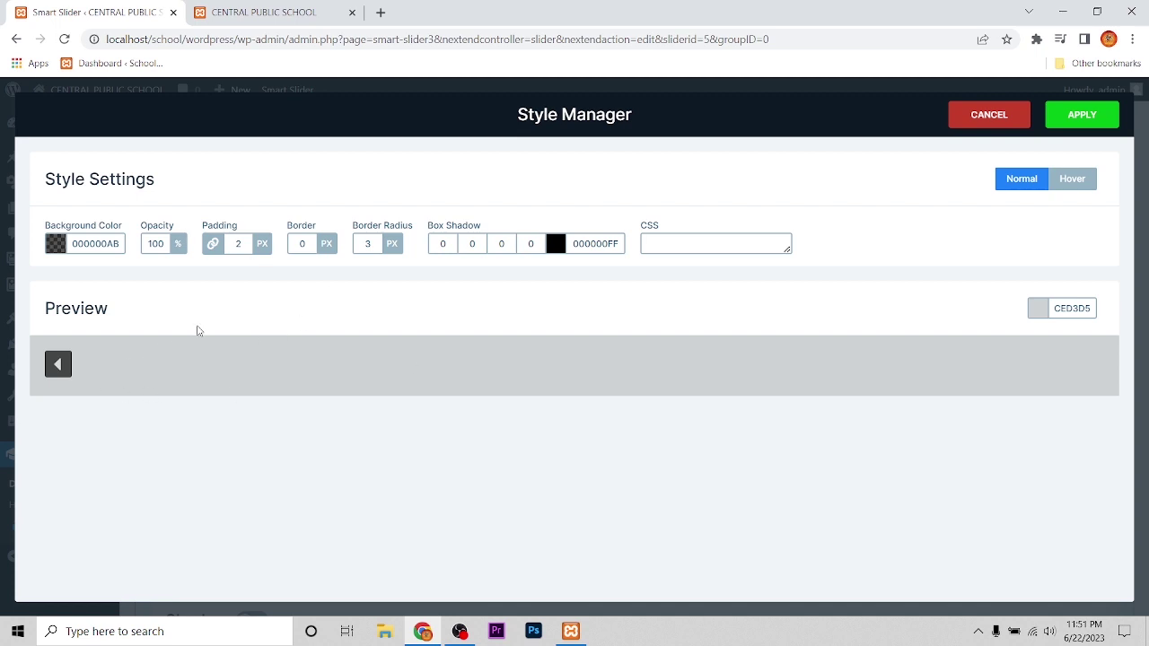
pyautogui.click(1018, 123)
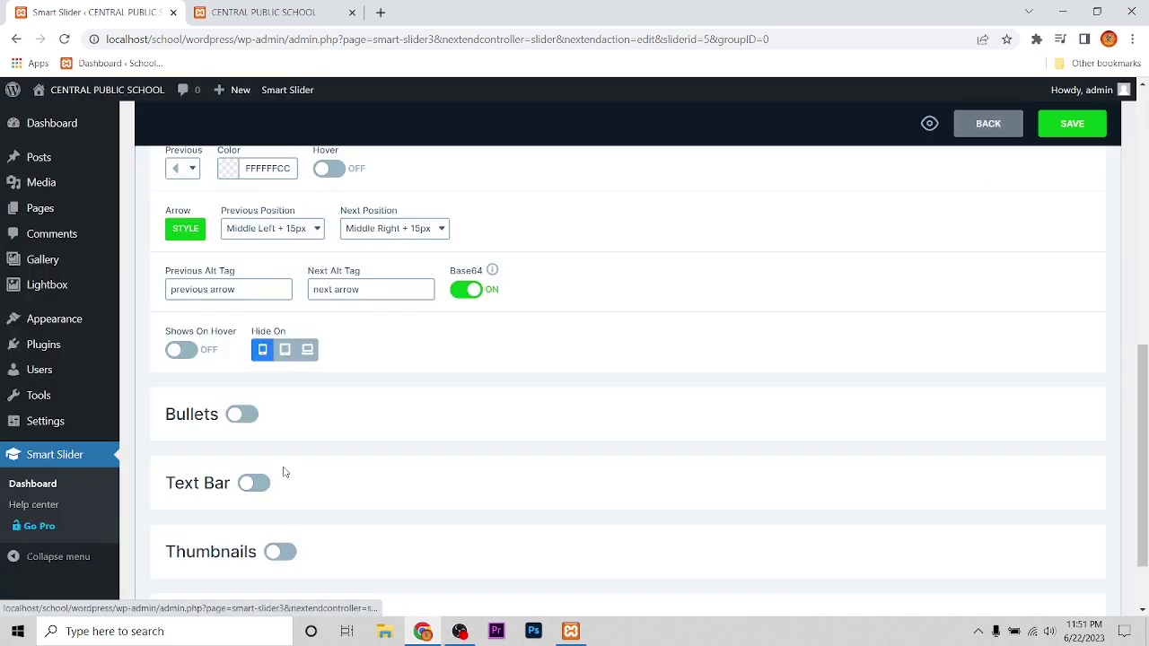
# - Enable bullets for the slider, apply the dot style as offered, and save the slider
pyautogui.scroll(-1, 306, 471)
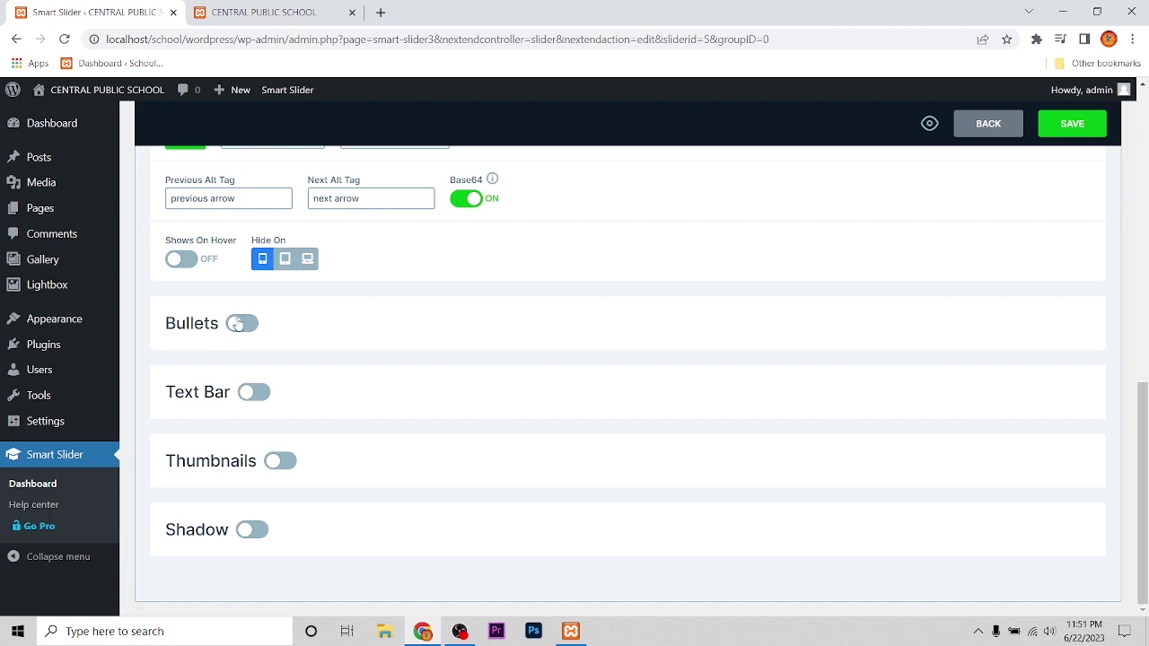
pyautogui.click(241, 323)
pyautogui.click(184, 449)
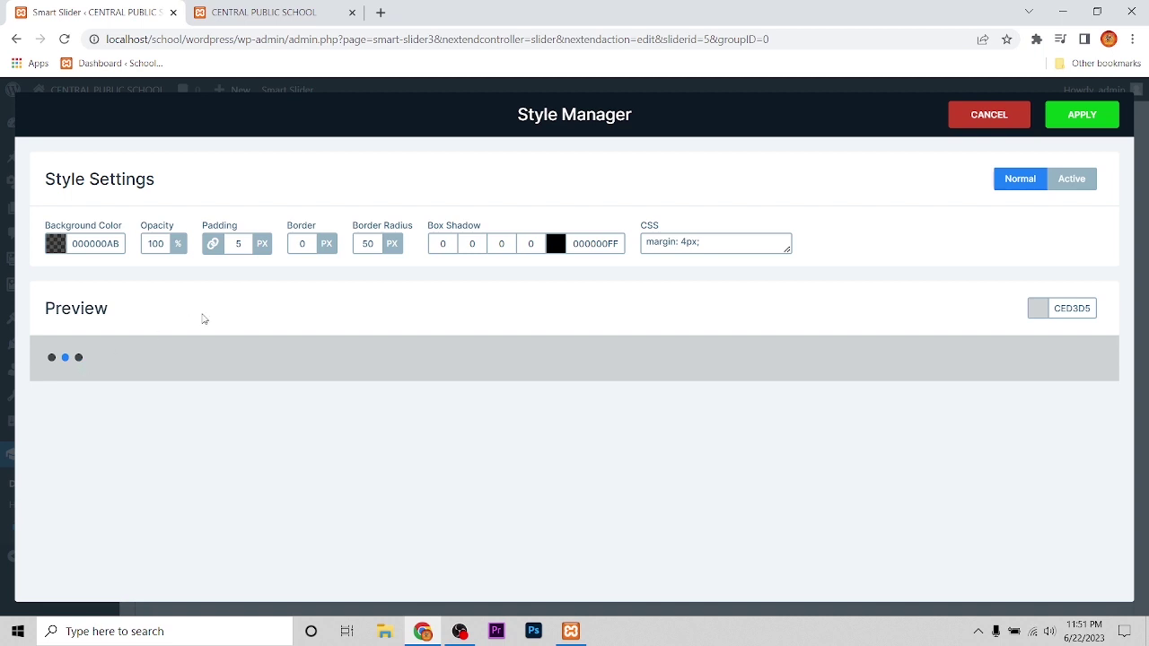
pyautogui.click(1080, 116)
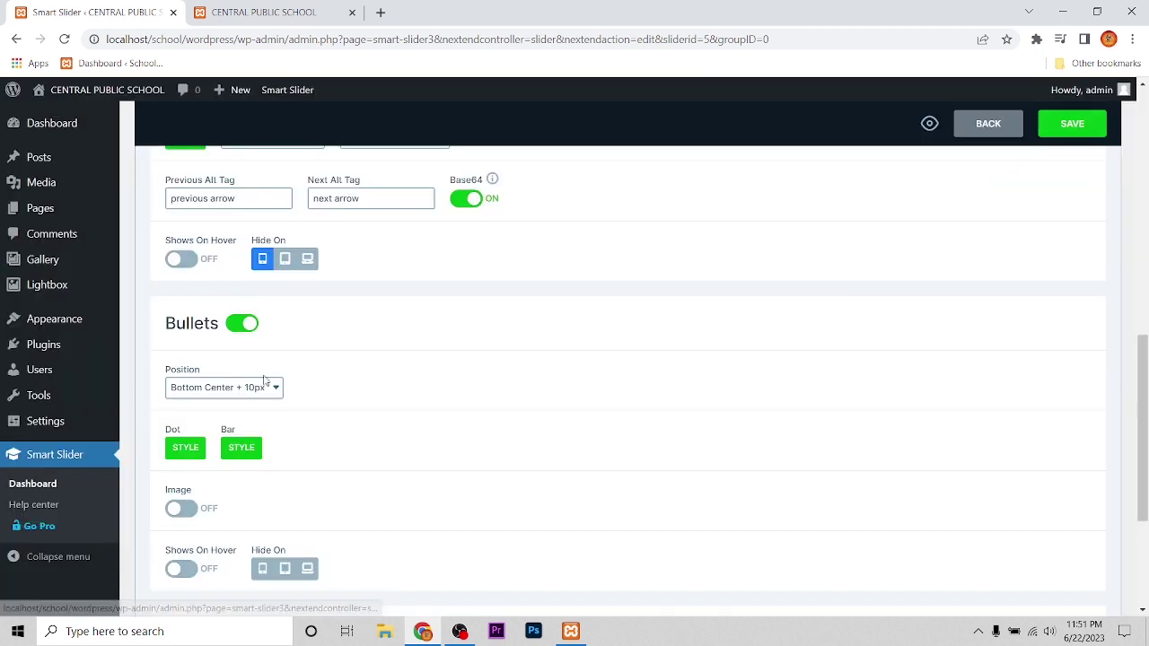
pyautogui.scroll(5, 350, 378)
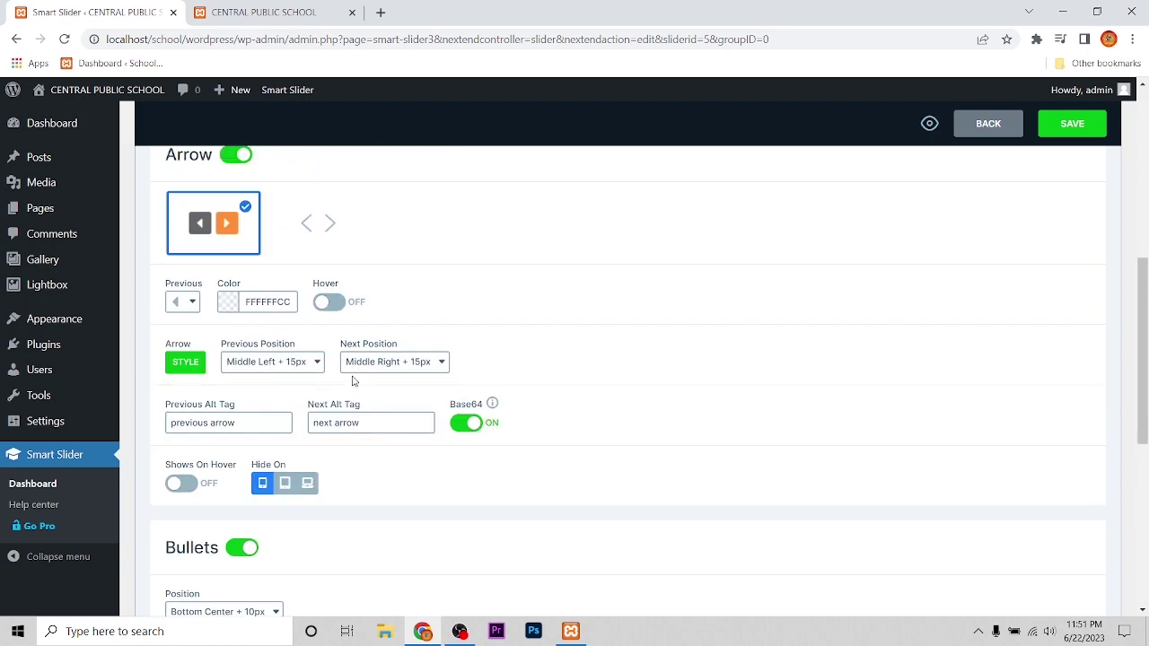
pyautogui.click(410, 204)
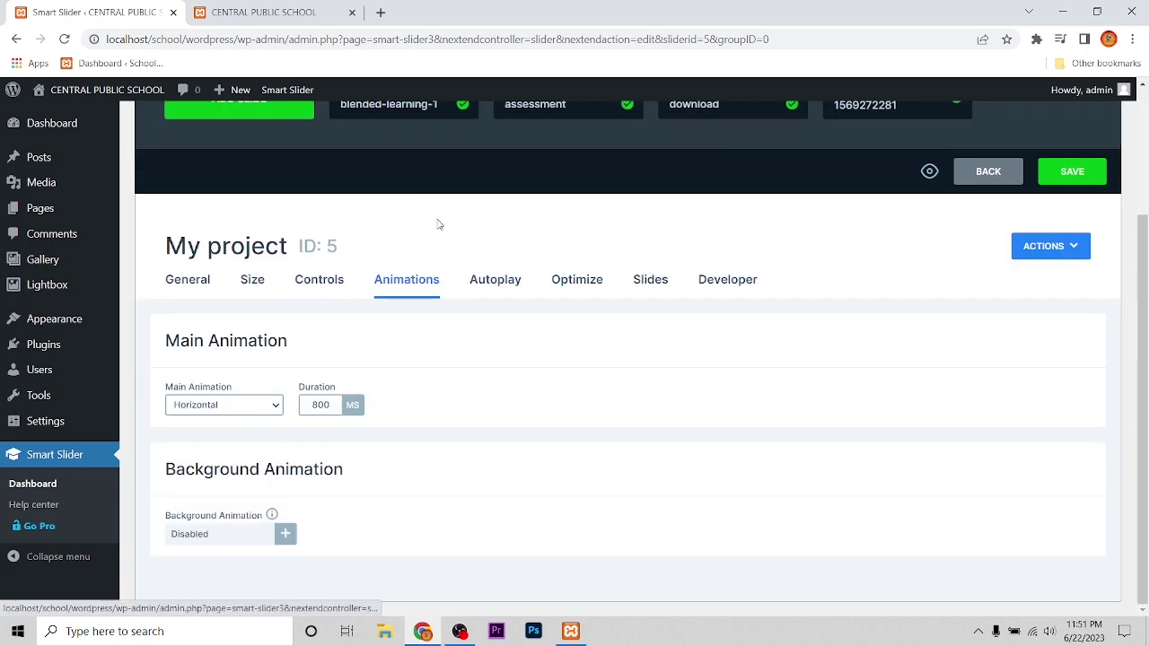
pyautogui.scroll(2, 497, 372)
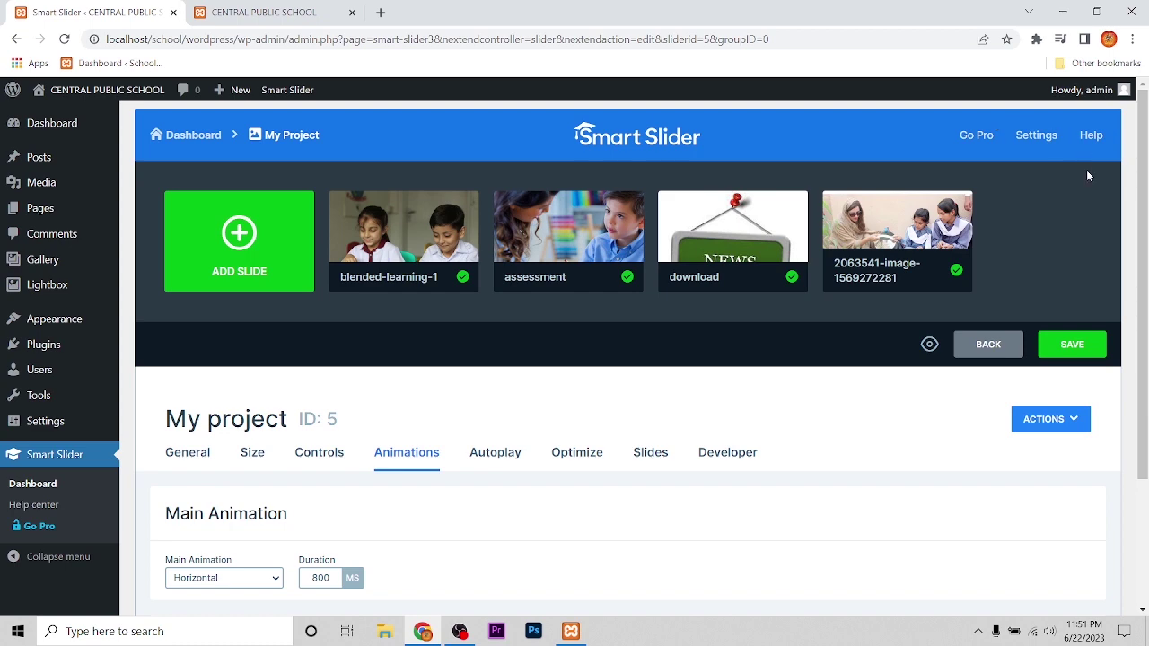
pyautogui.click(1058, 346)
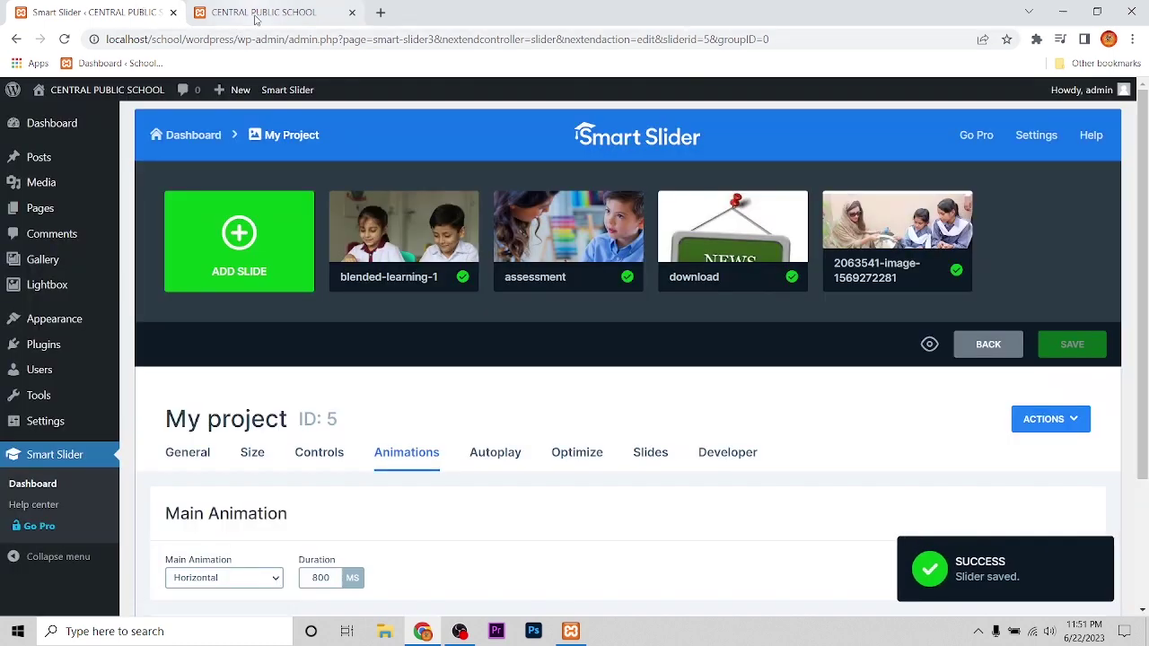
# - Reload the live home page, advance to the next slide to check the arrows and bullets, and return to the slider editor
pyautogui.click(260, 12)
pyautogui.click(63, 39)
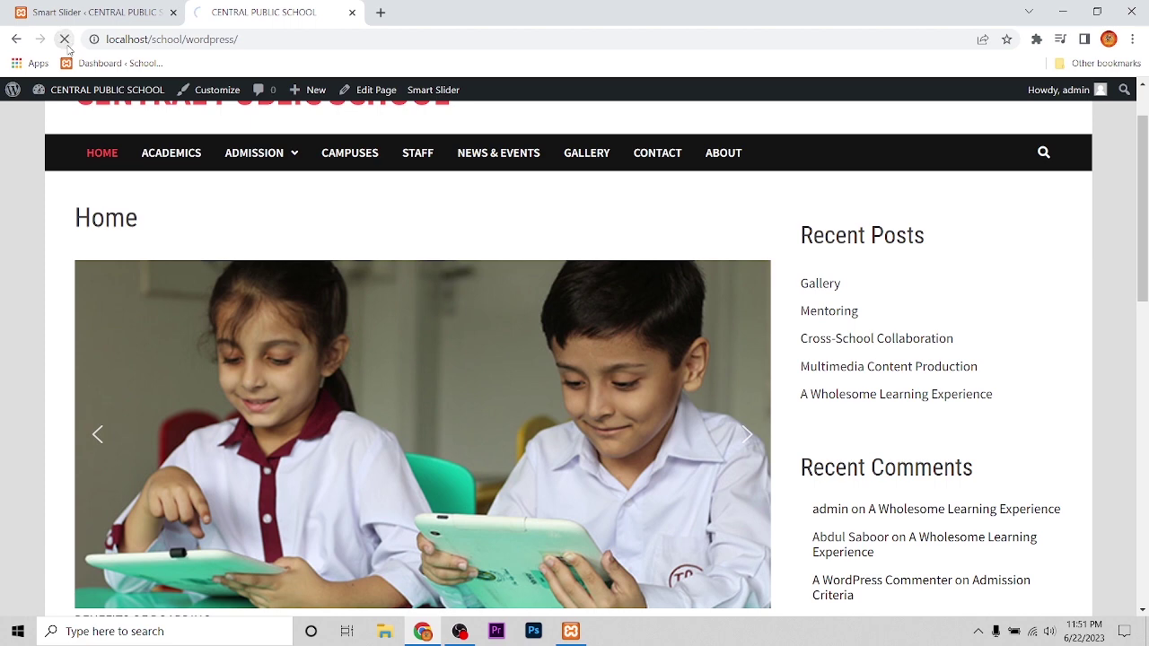
pyautogui.scroll(-2, 442, 370)
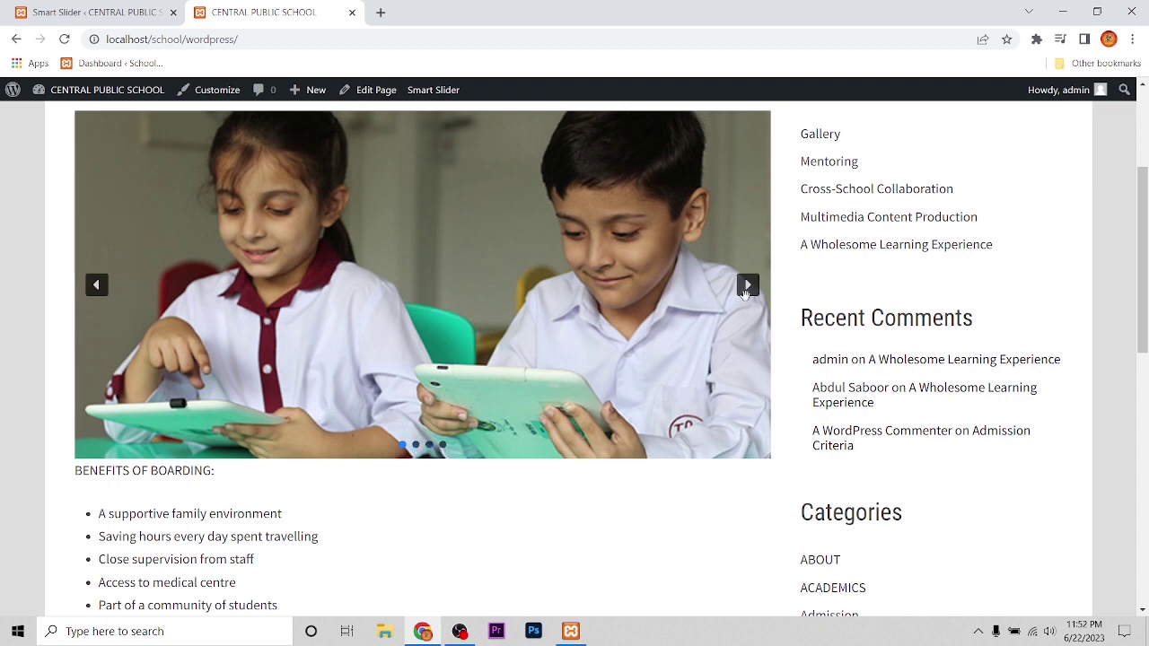
pyautogui.click(748, 285)
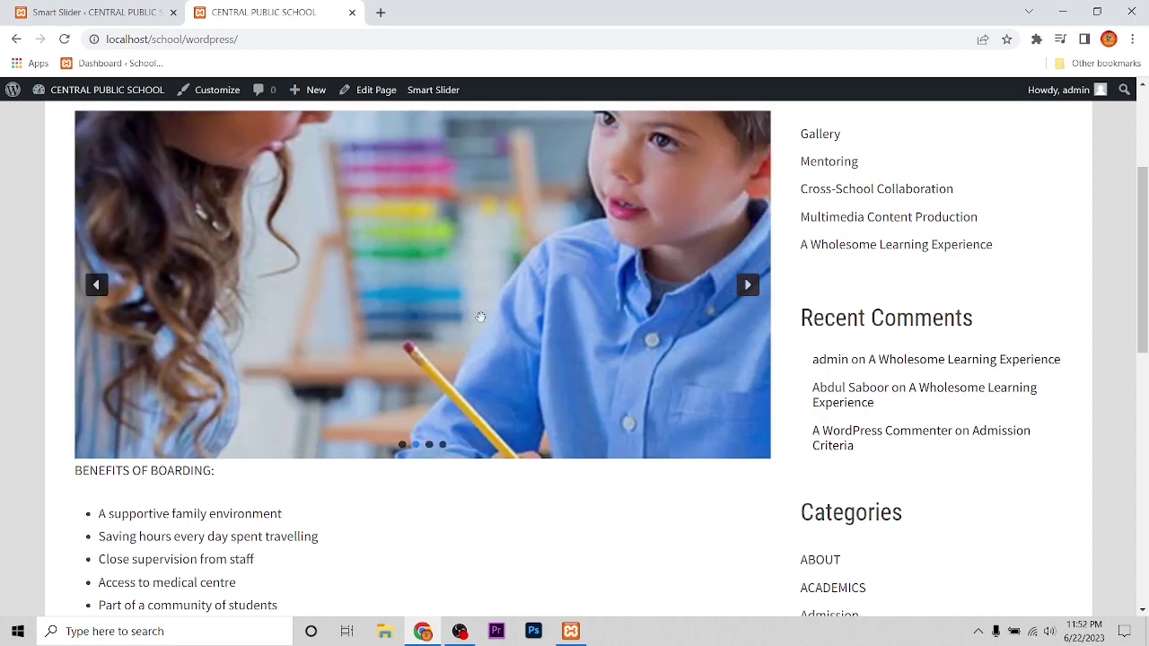
pyautogui.scroll(3, 500, 311)
pyautogui.scroll(-2, 501, 315)
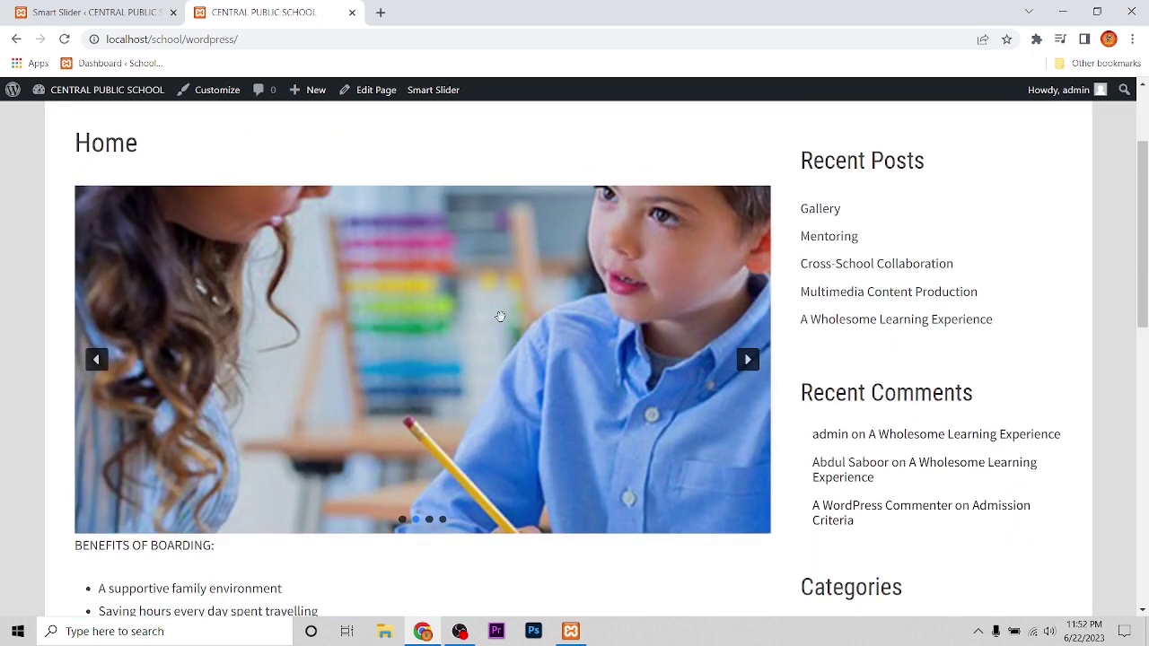
pyautogui.click(94, 12)
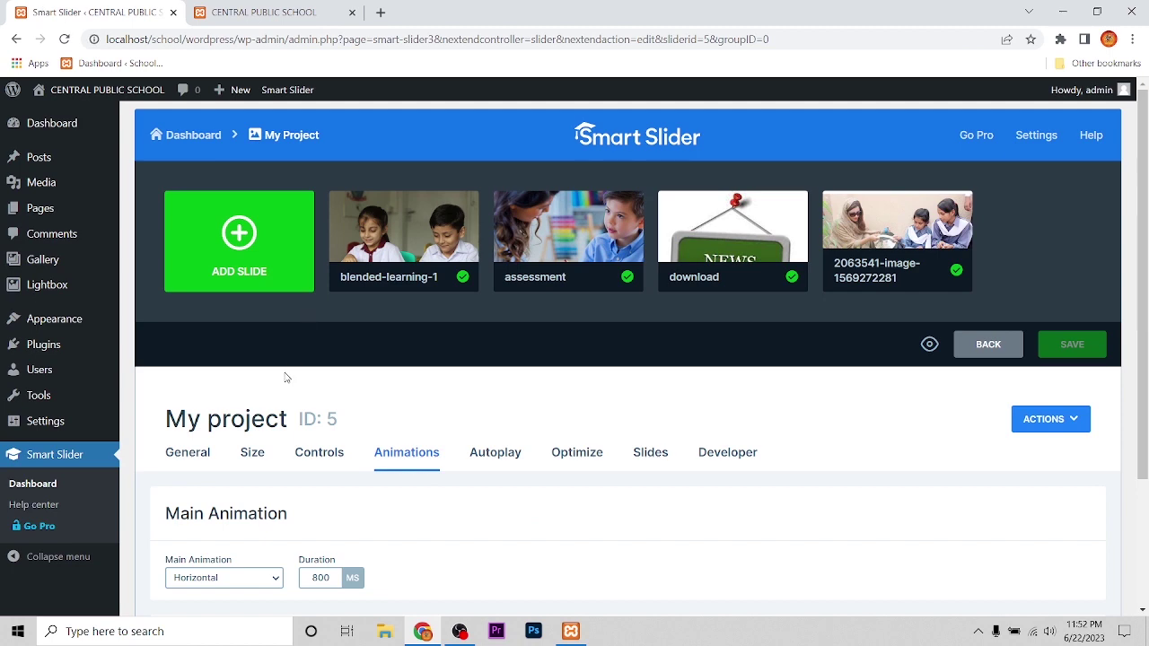
pyautogui.click(308, 451)
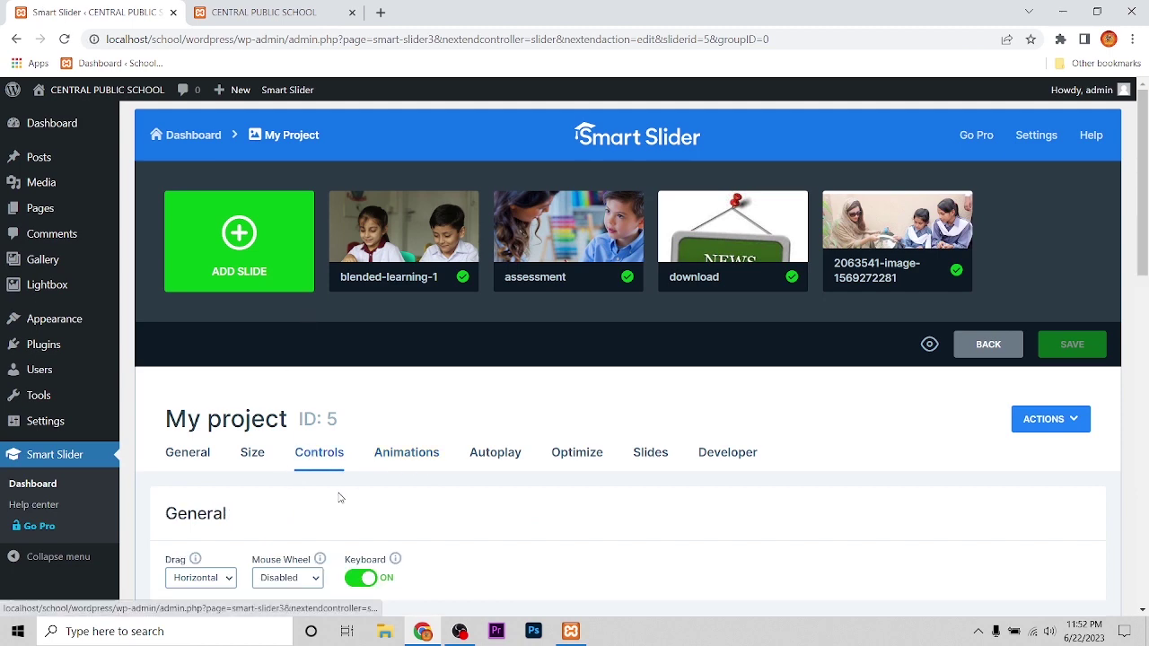
pyautogui.scroll(-3, 339, 497)
pyautogui.scroll(-7, 341, 499)
pyautogui.scroll(5, 341, 499)
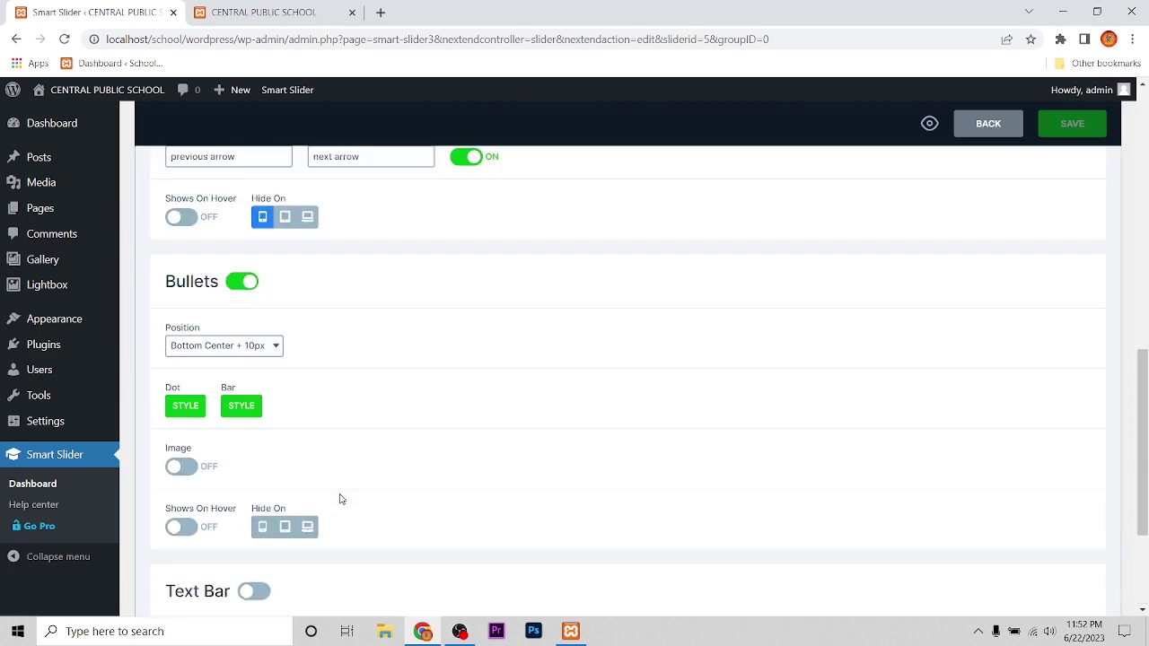
pyautogui.scroll(2, 341, 499)
# - Enable autoplay for the slider, keeping the offered slide duration, and save the slider
pyautogui.click(499, 171)
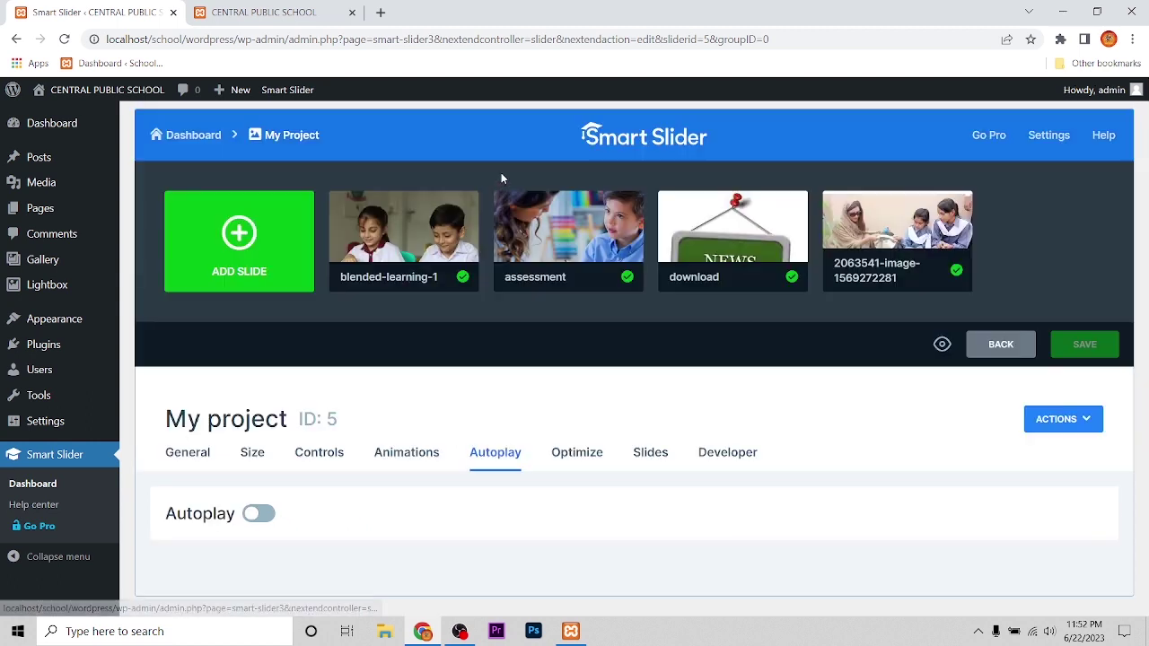
pyautogui.click(255, 517)
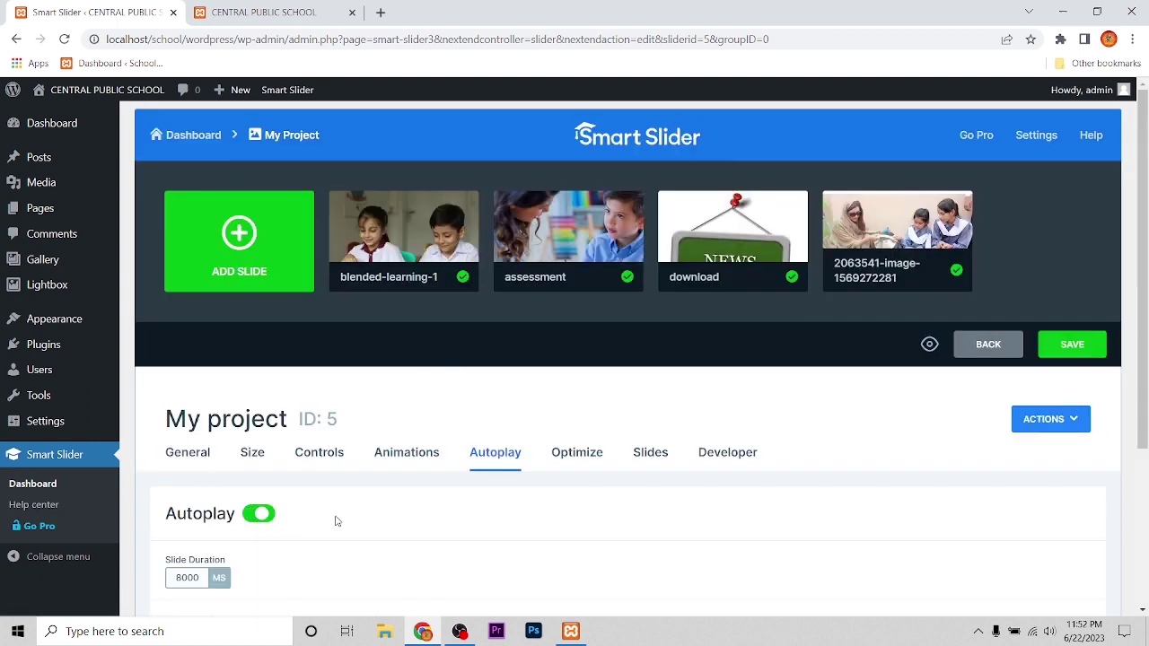
pyautogui.click(1078, 346)
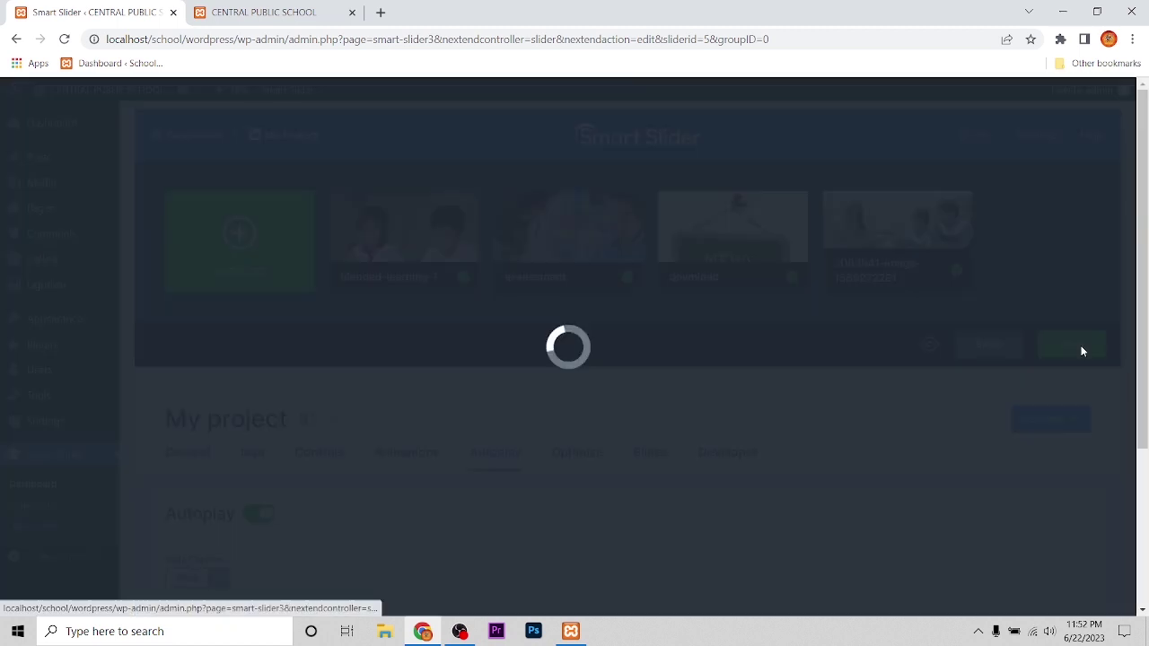
# - Reload the live home page and watch whether the slider advances through its slides on its own
pyautogui.click(270, 12)
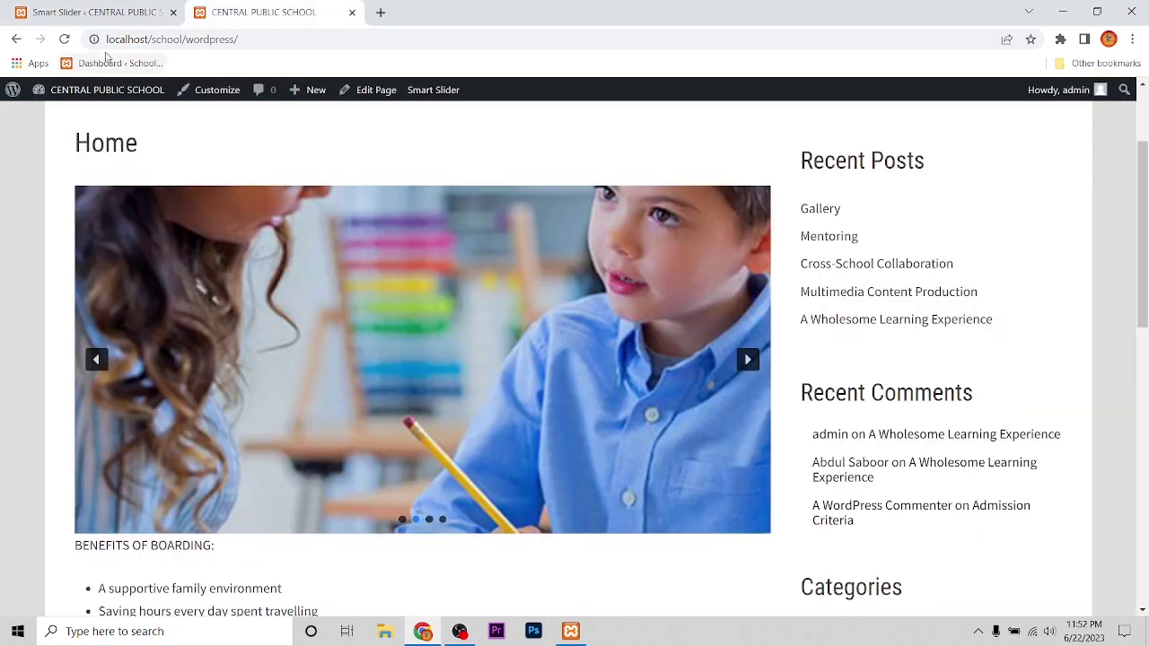
pyautogui.click(64, 39)
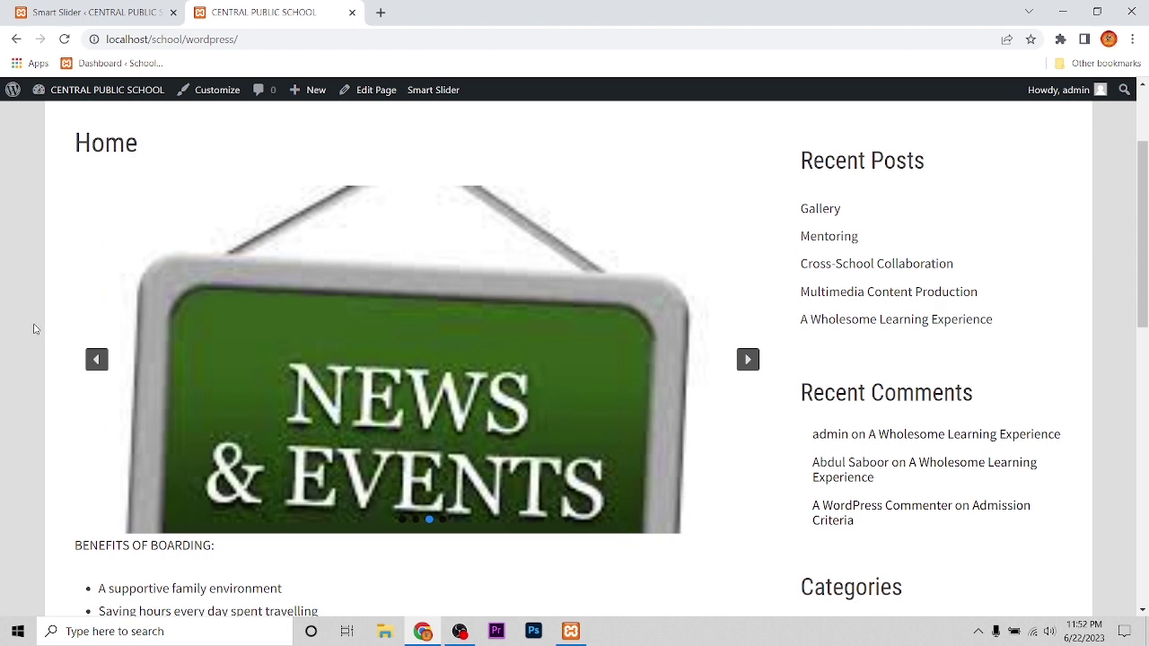
pyautogui.scroll(2, 90, 316)
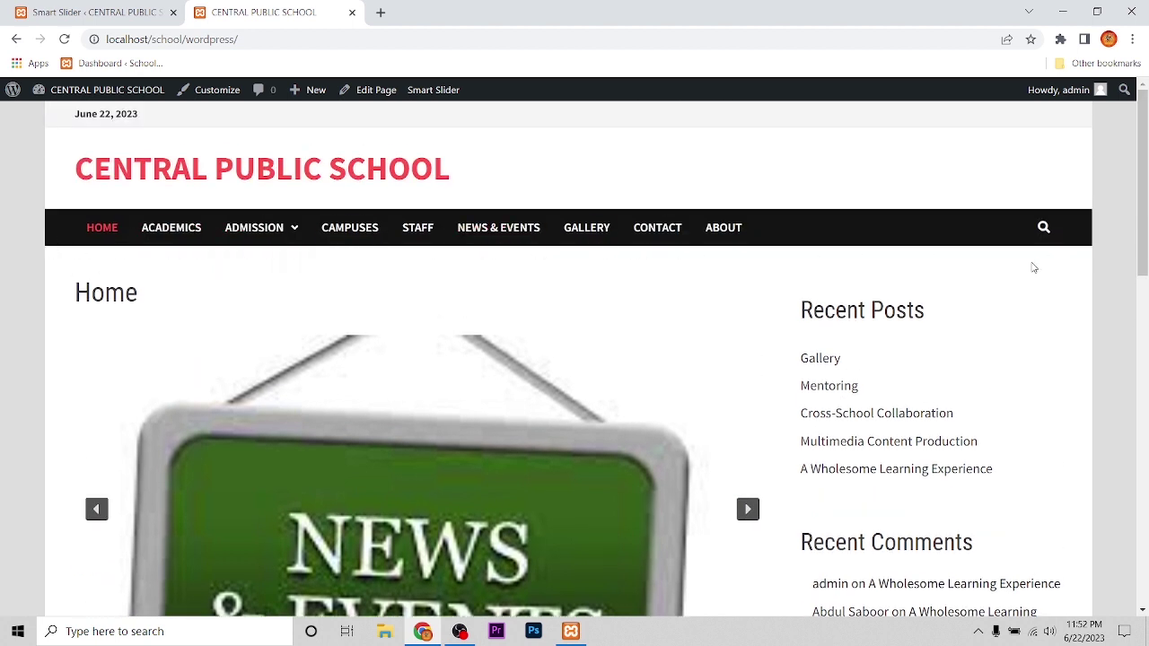
# - Return to the WordPress admin and open the Smart Slider project dashboard, continuing past the welcome page
pyautogui.click(97, 11)
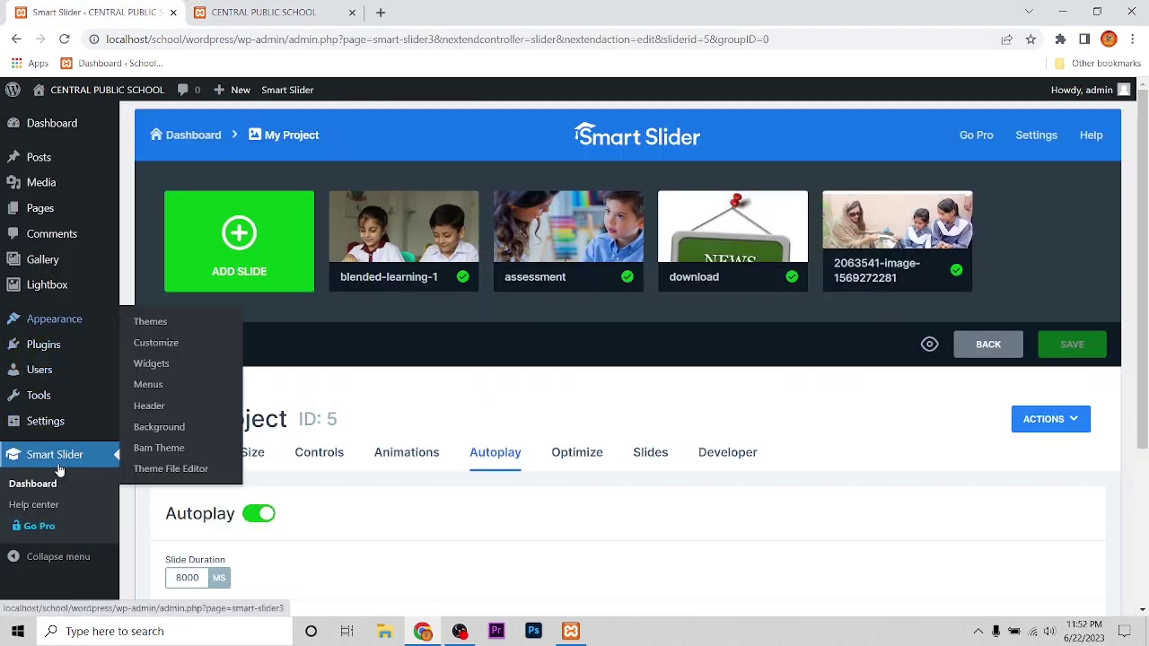
pyautogui.click(56, 462)
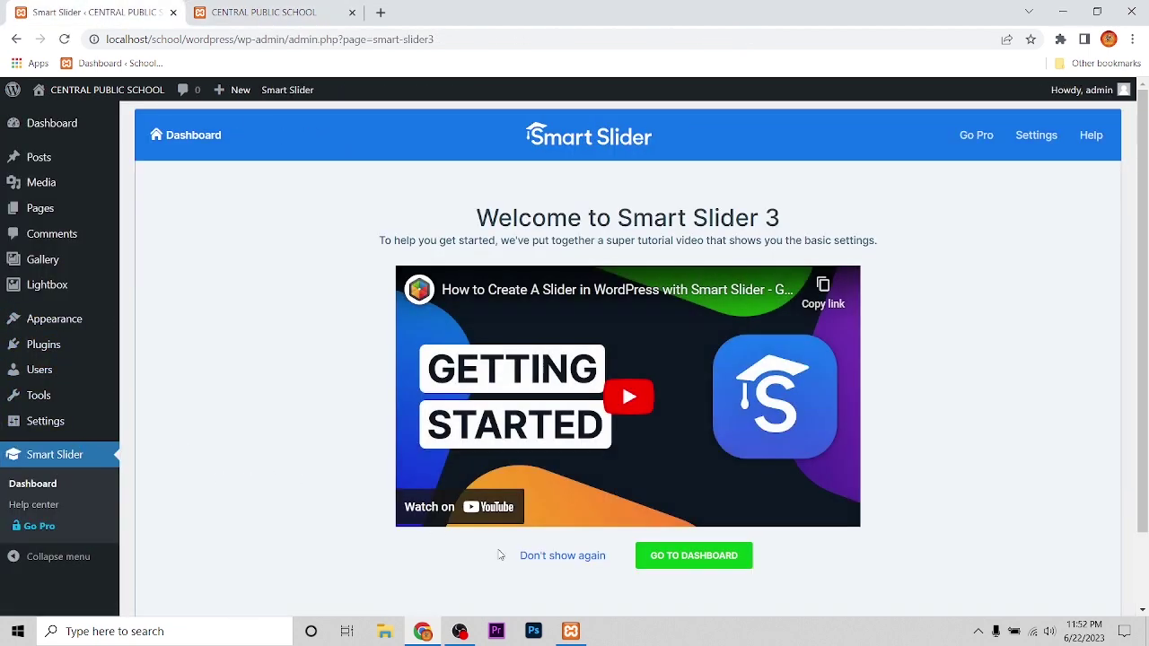
pyautogui.click(691, 560)
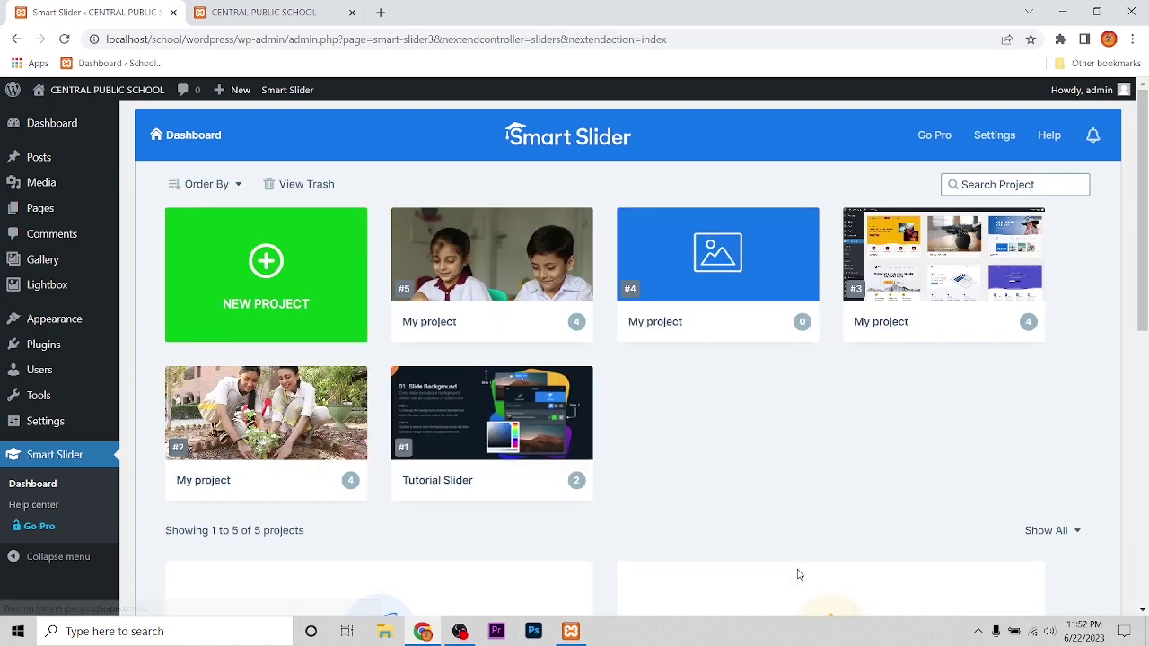